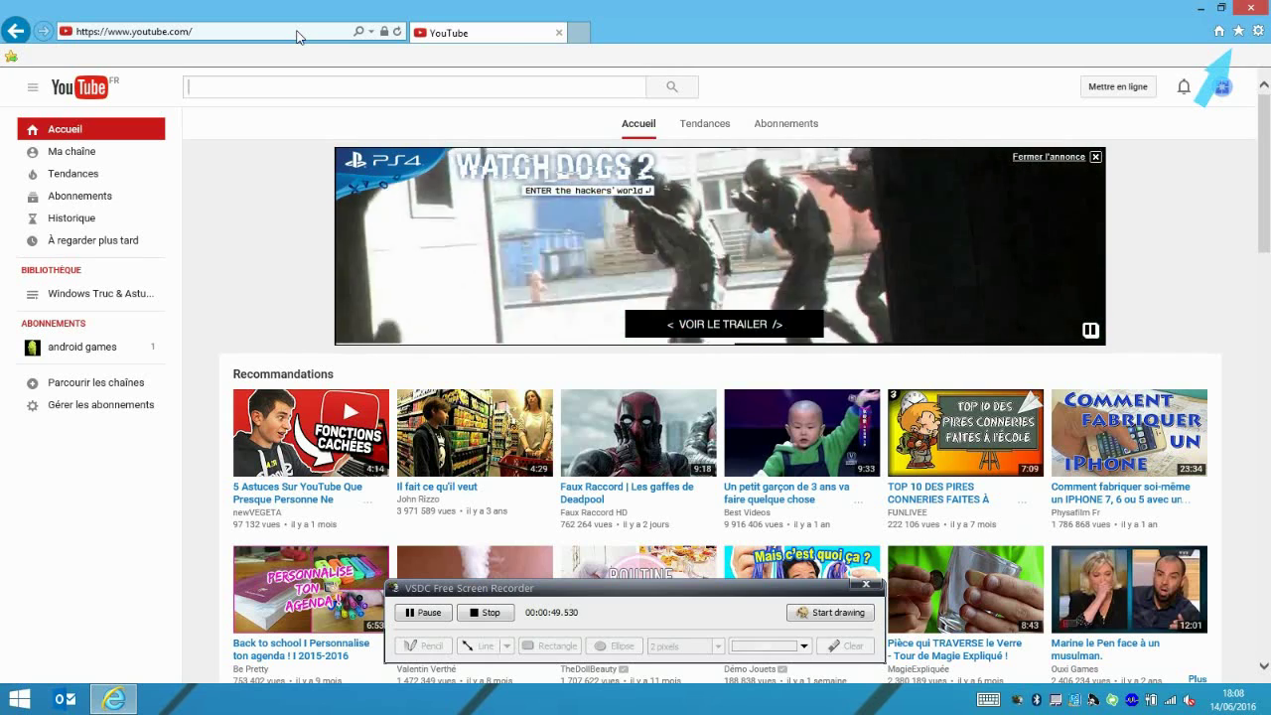
# Add the current YouTube page to the favorites under the name YouTube in the root Favoris folder
pyautogui.click(1240, 36)
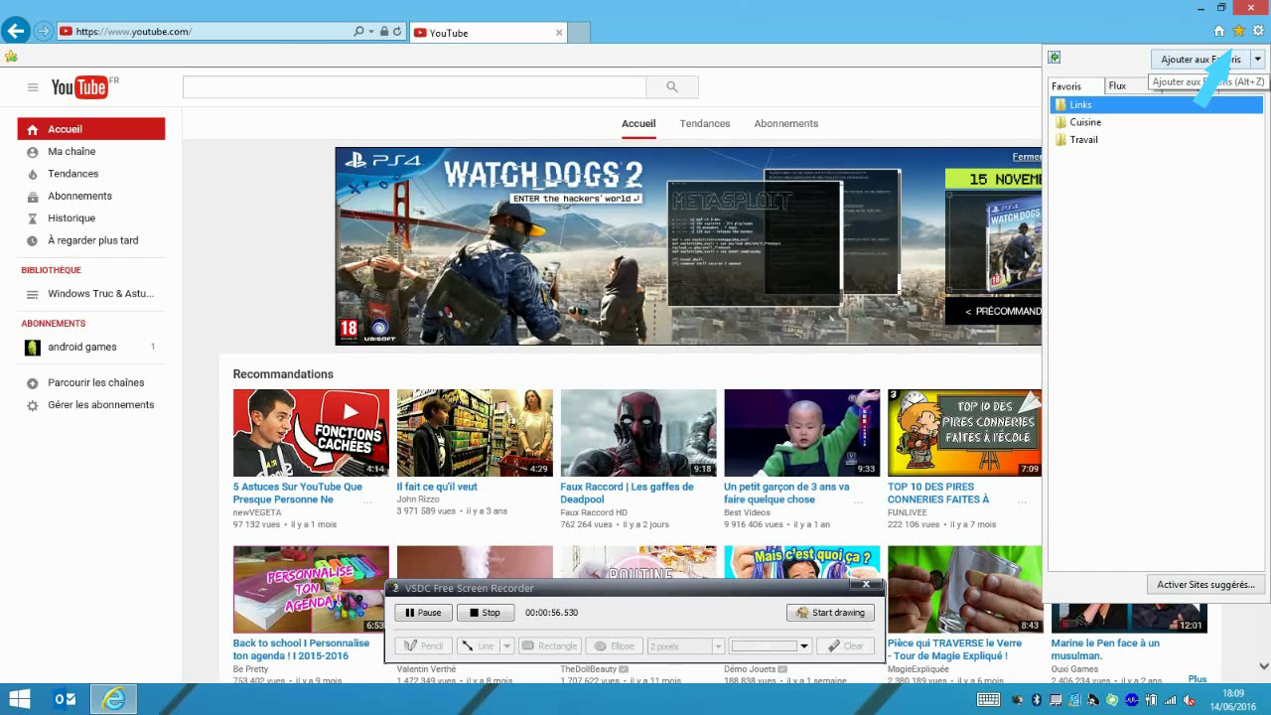
pyautogui.click(1220, 60)
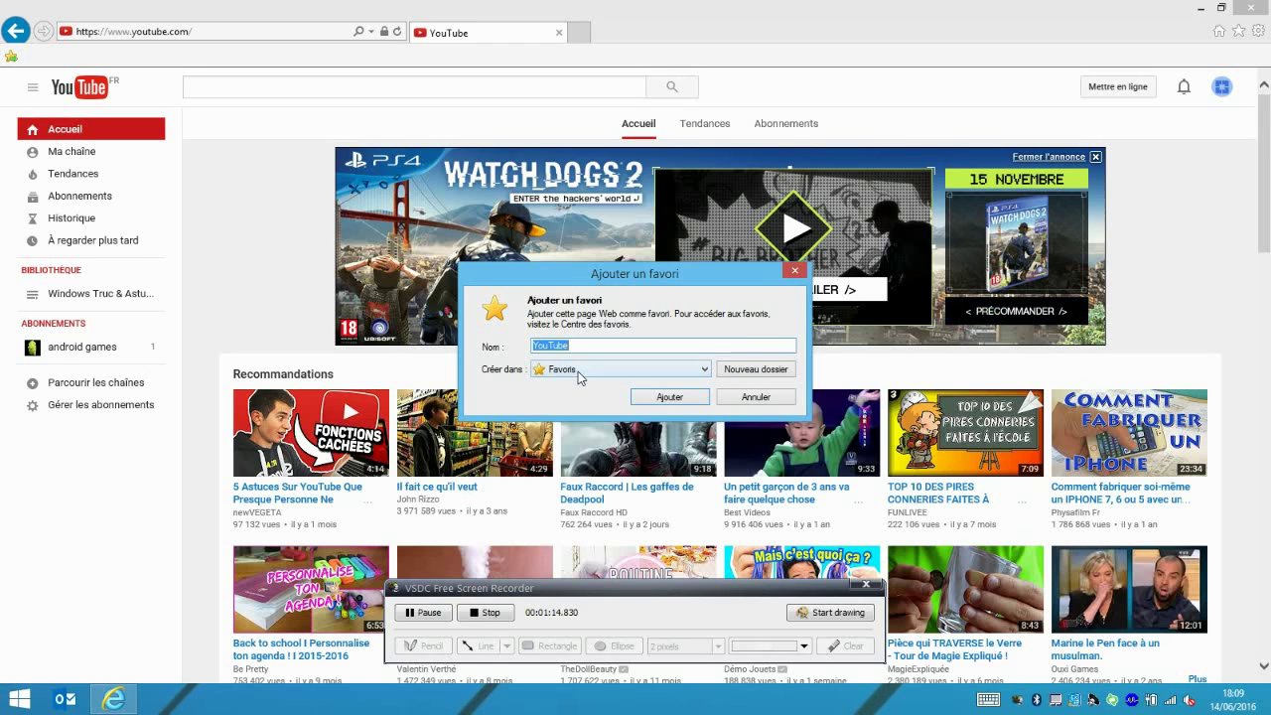
pyautogui.click(671, 397)
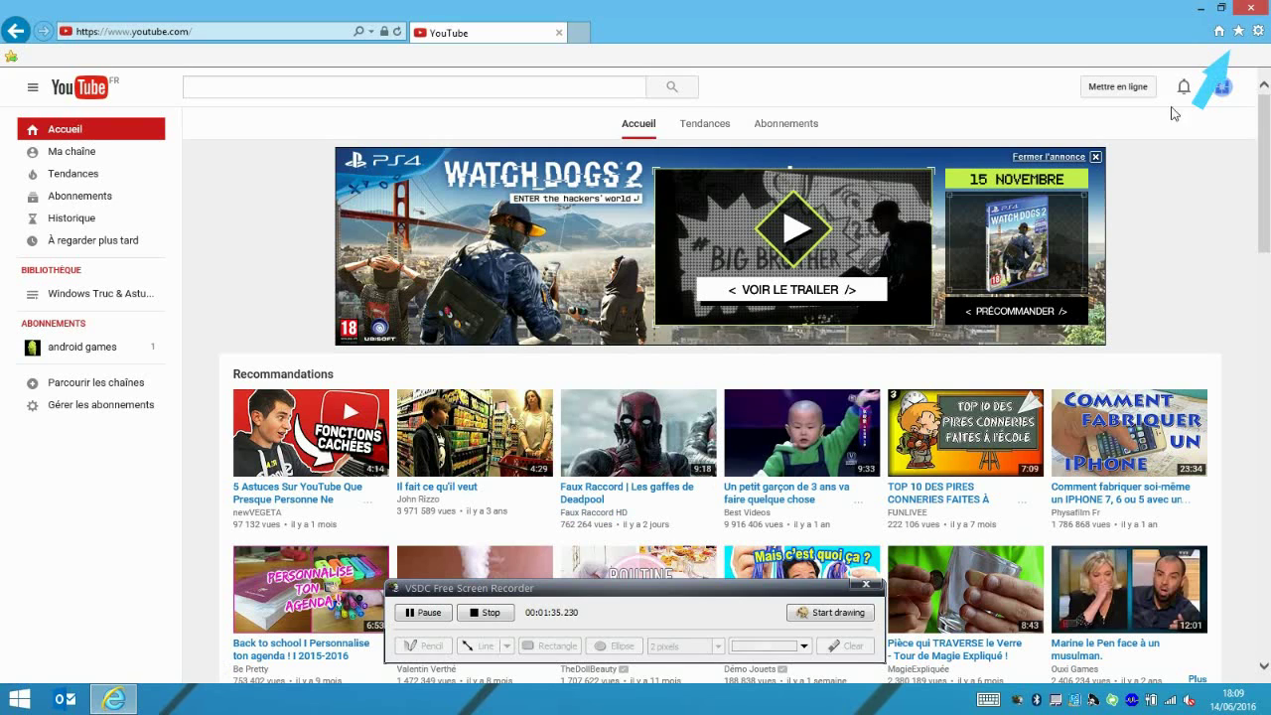
# Open the saved YouTube favorite, return to the browser's home page, and reopen YouTube from the favorites
pyautogui.click(1239, 32)
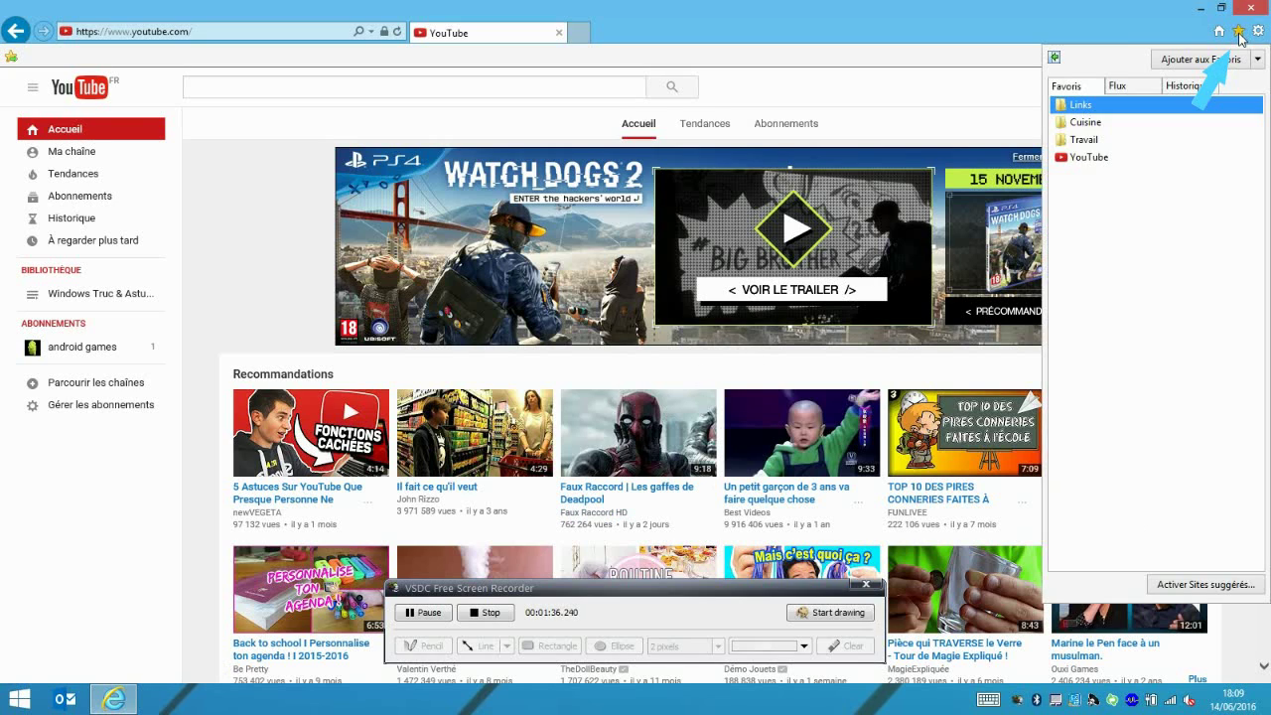
pyautogui.click(1081, 167)
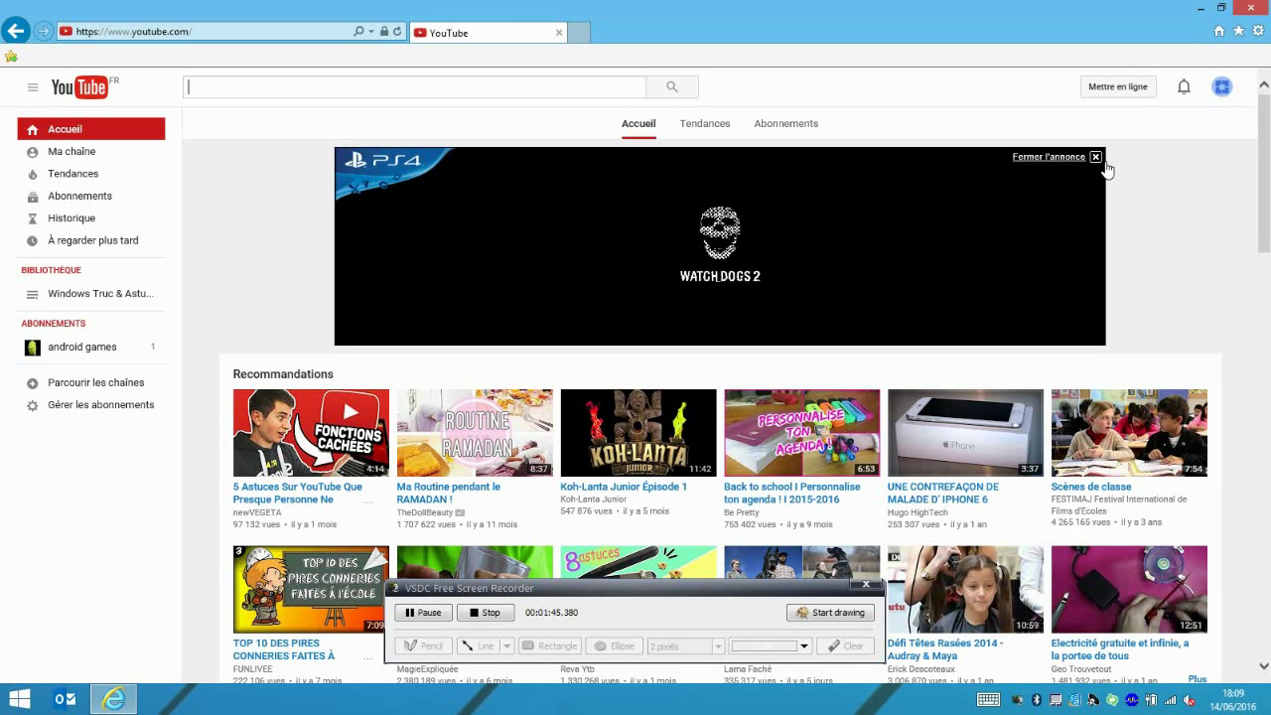
pyautogui.click(1220, 33)
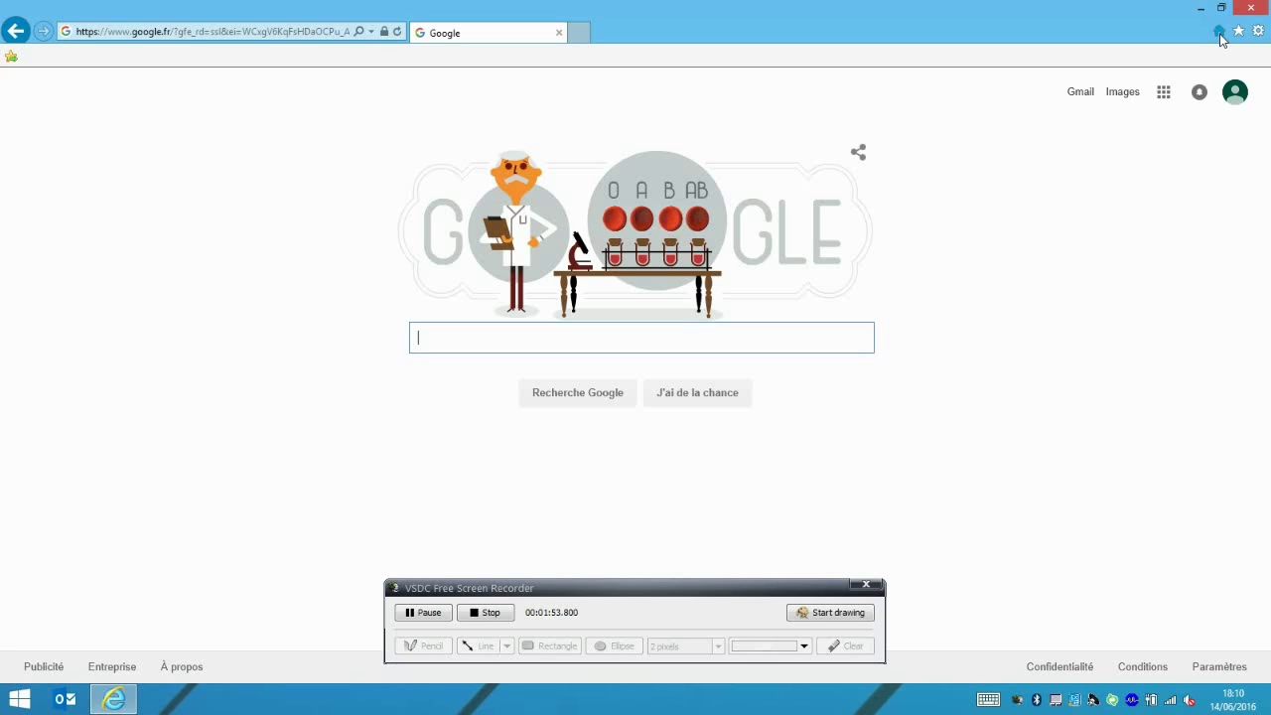
pyautogui.click(1244, 32)
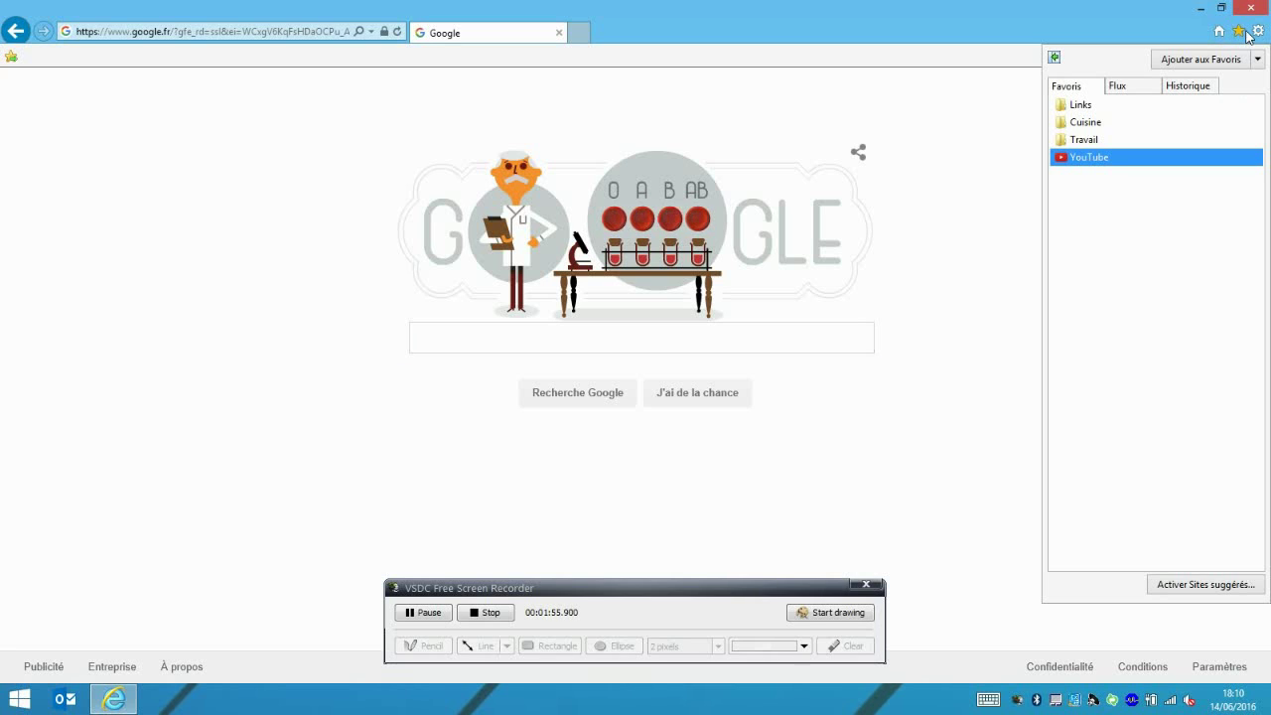
pyautogui.click(1087, 159)
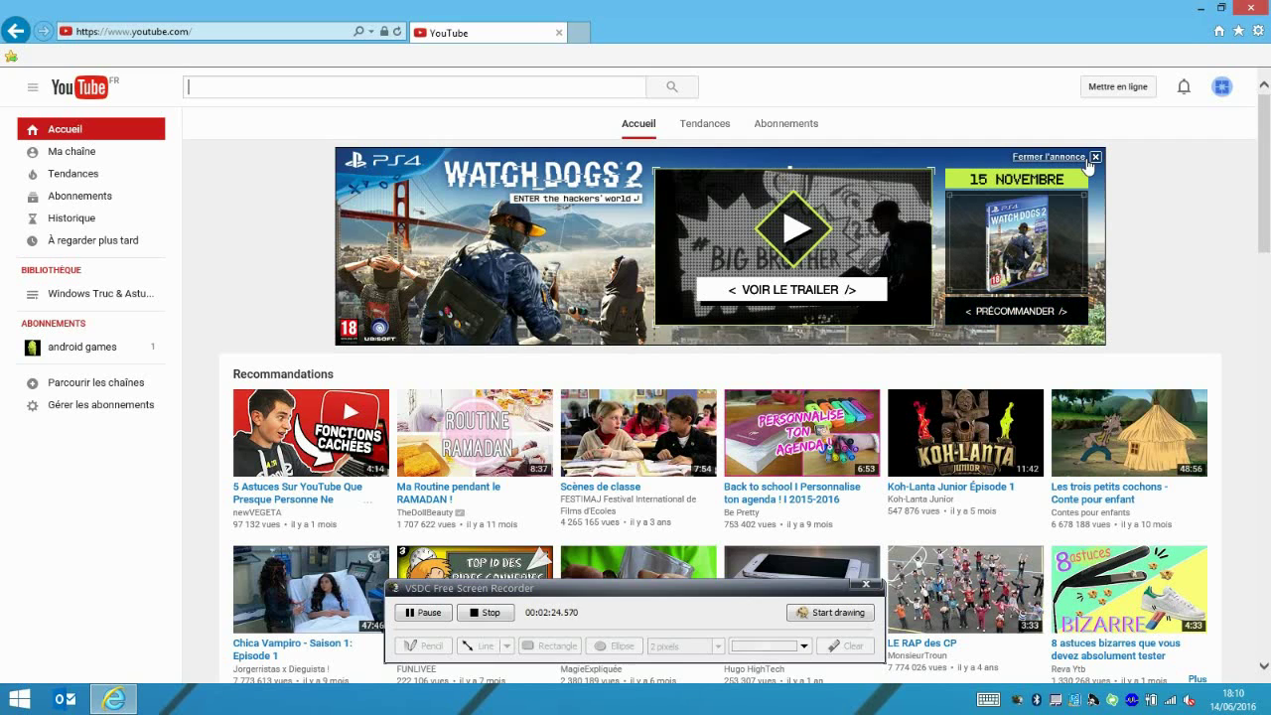
# Create a new favorites folder named Voyages in Organiser les Favoris
pyautogui.click(1238, 33)
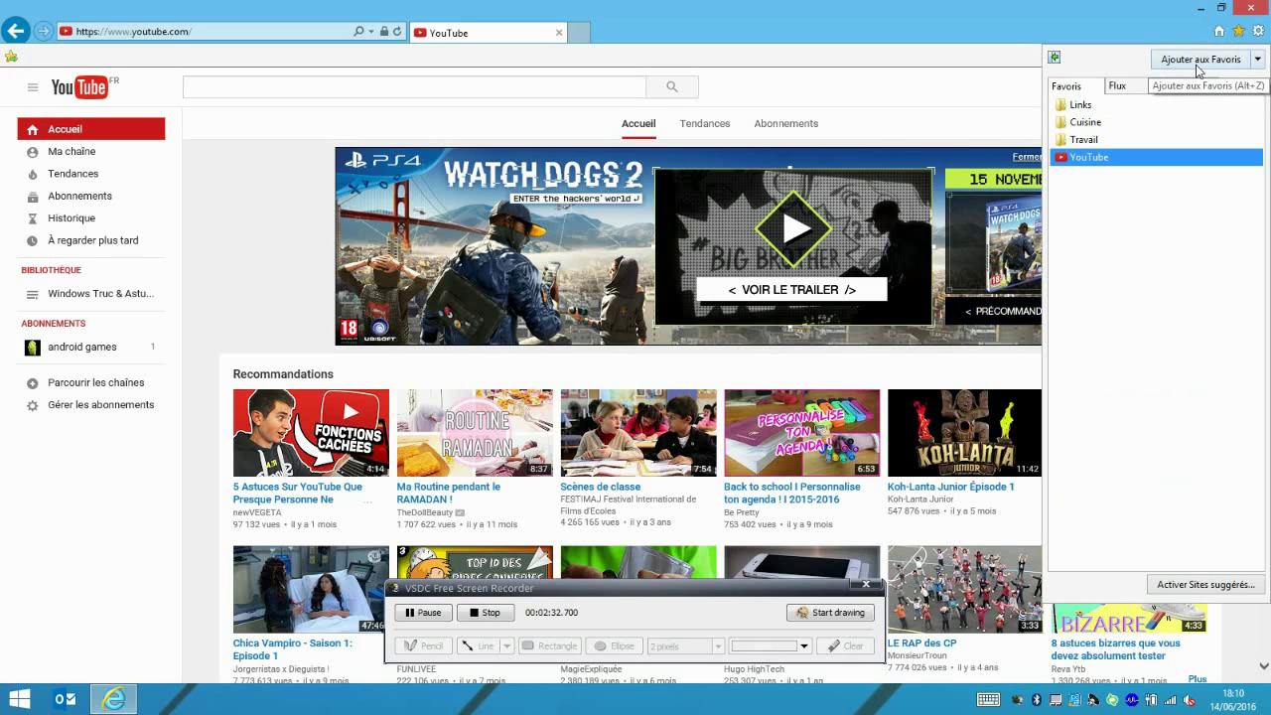
pyautogui.click(1257, 61)
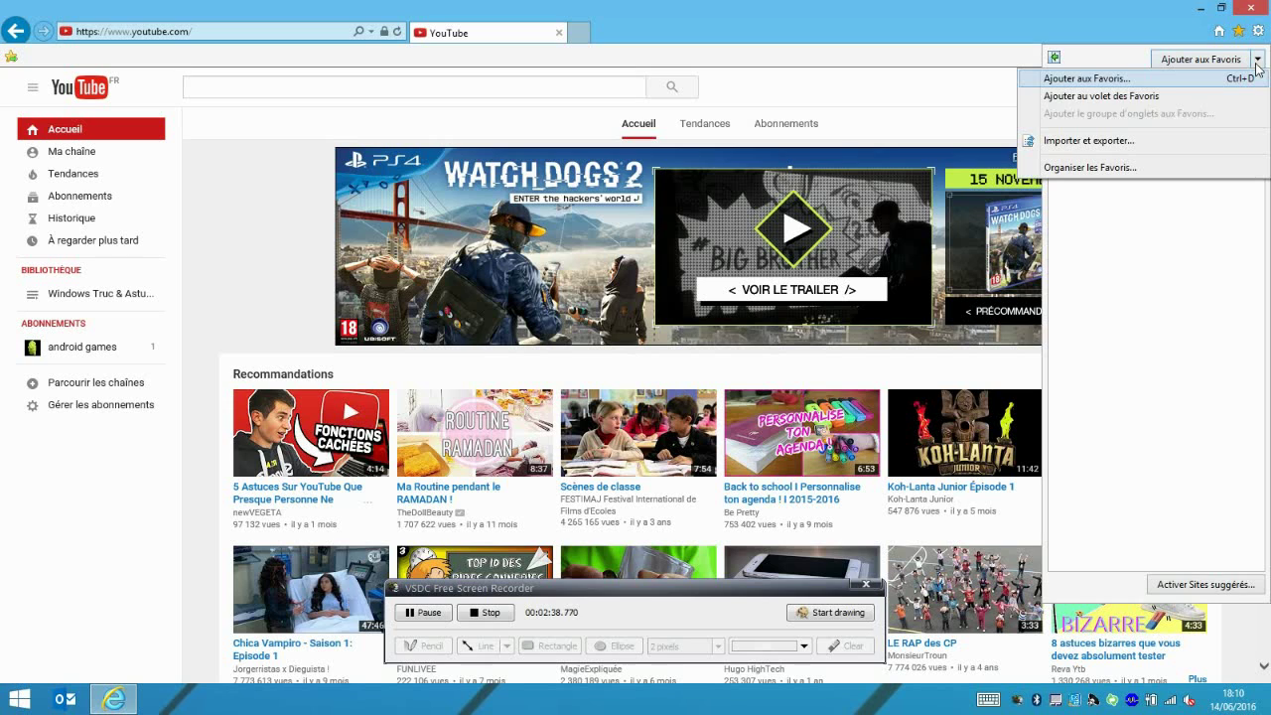
pyautogui.click(1178, 170)
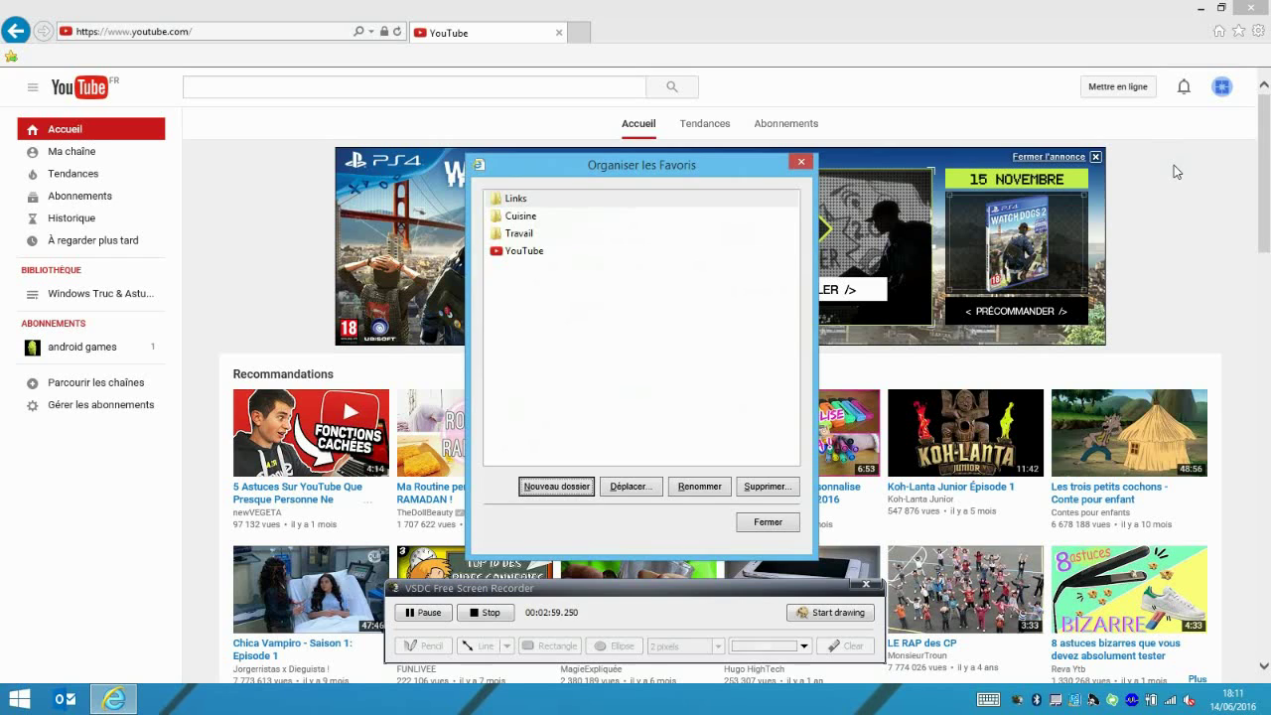
pyautogui.click(549, 489)
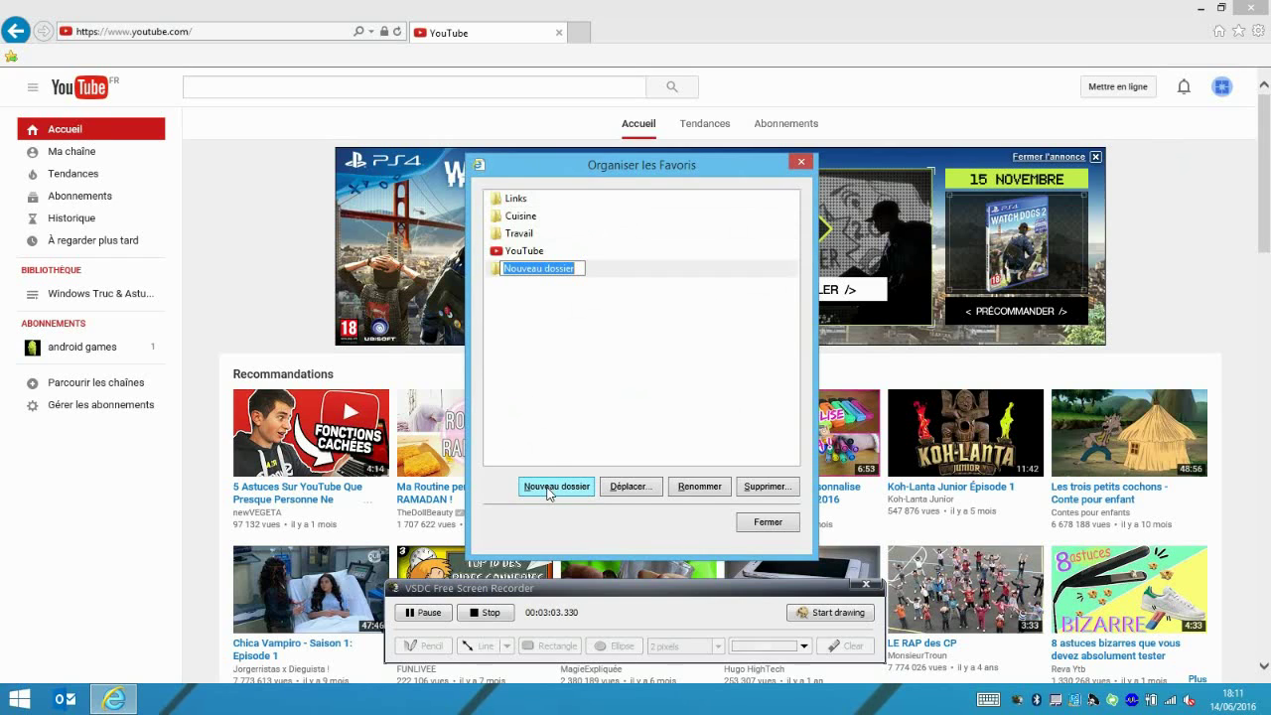
pyautogui.write('Voyages')
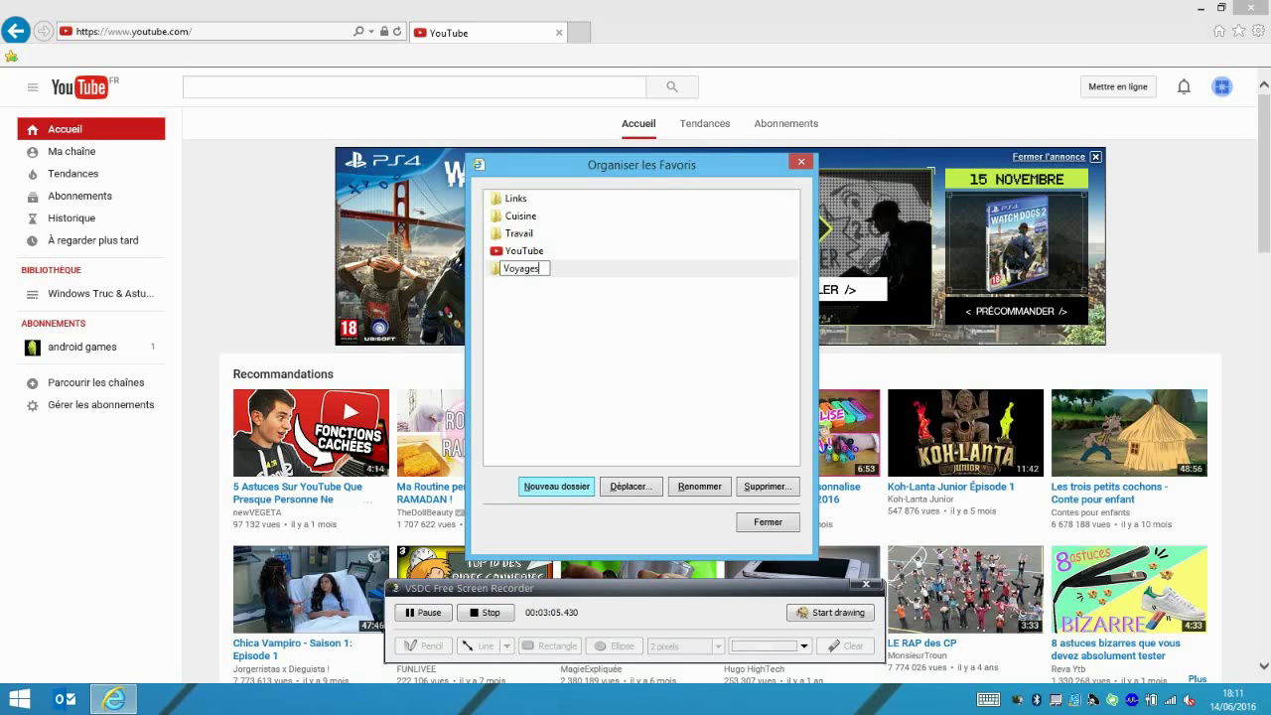
pyautogui.click(582, 407)
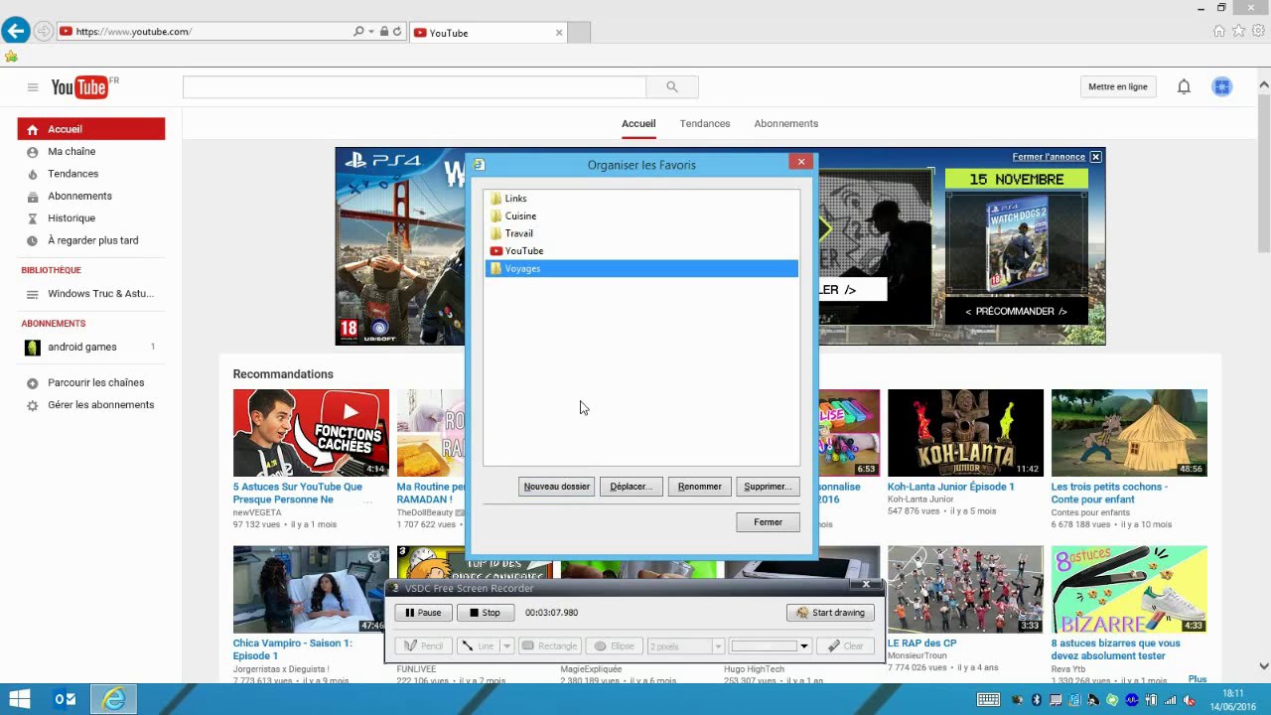
# Create another new favorites folder named Photos
pyautogui.click(574, 488)
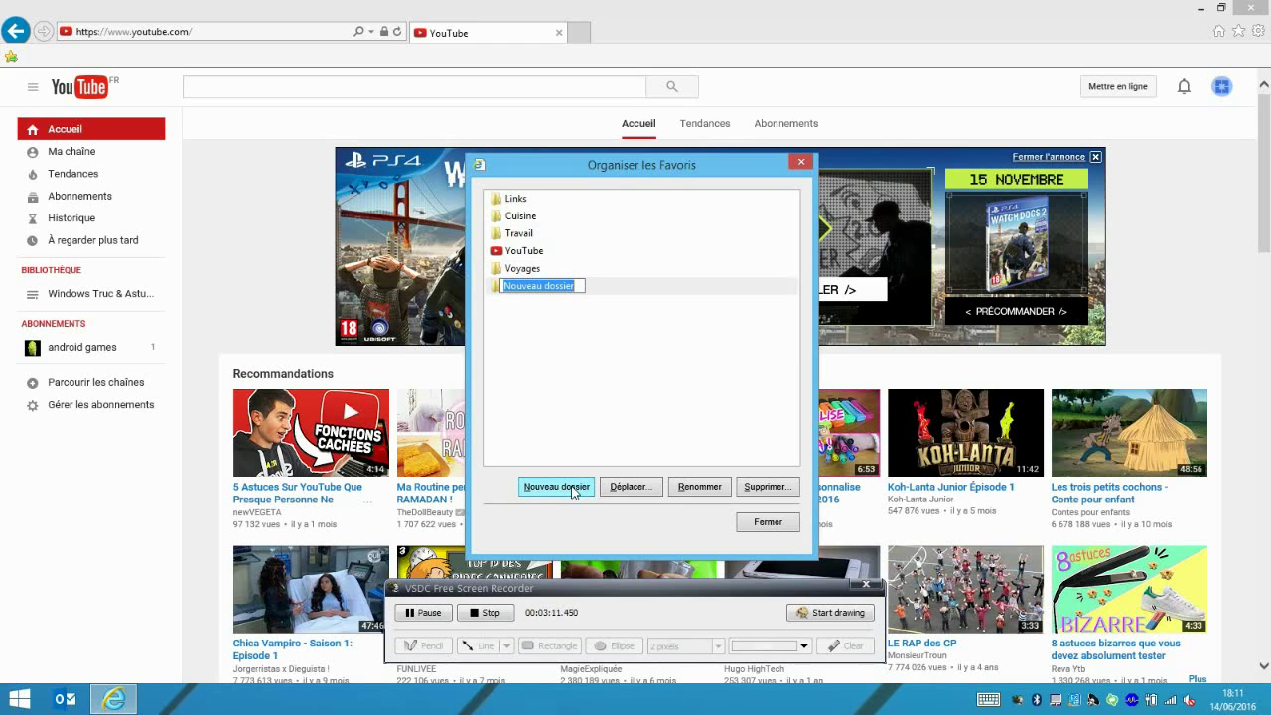
pyautogui.write('Photo')
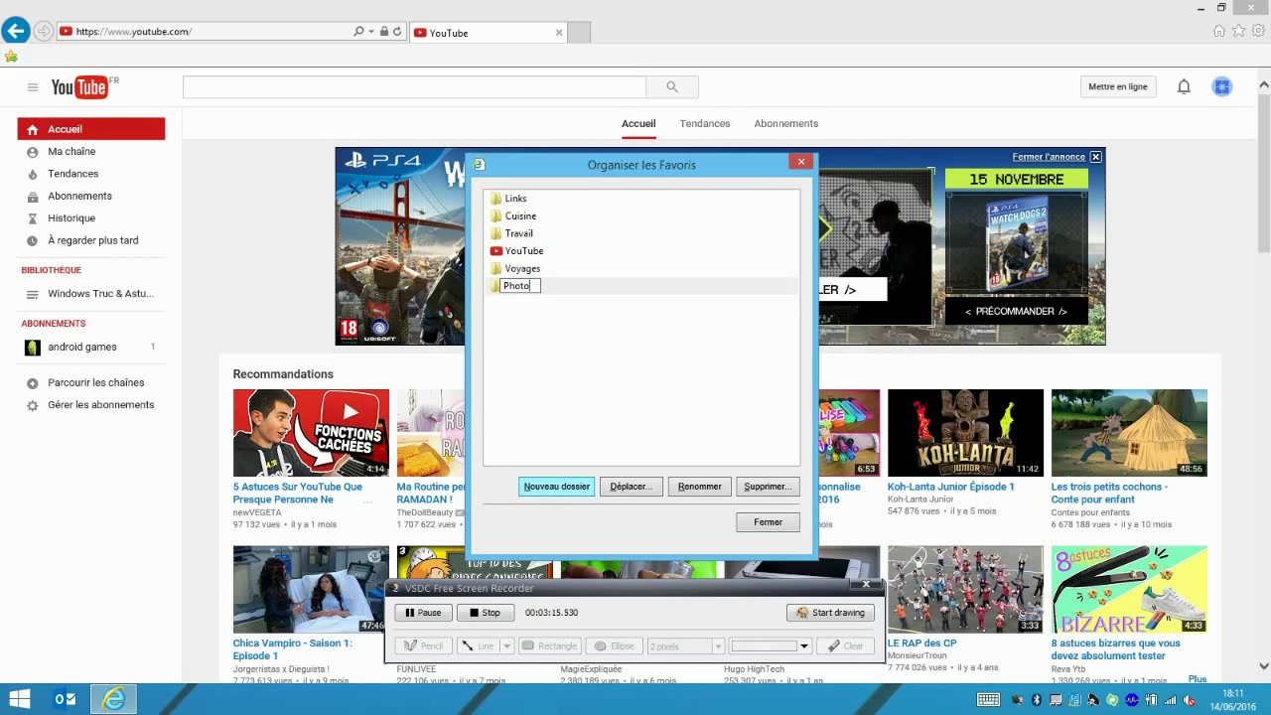
pyautogui.write('s')
pyautogui.press('Return')
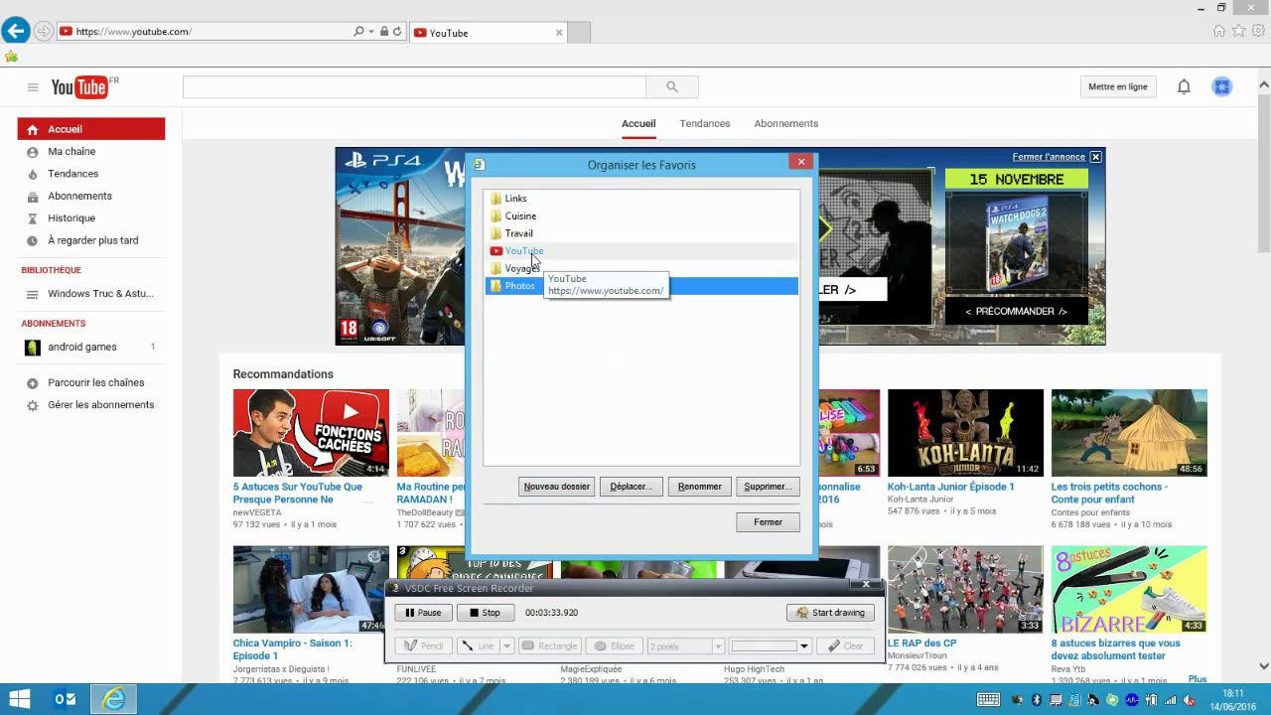
# Move the YouTube favorite into the Voyages folder and close the favorites organizer
pyautogui.moveTo(532, 258); pyautogui.dragTo(527, 263)
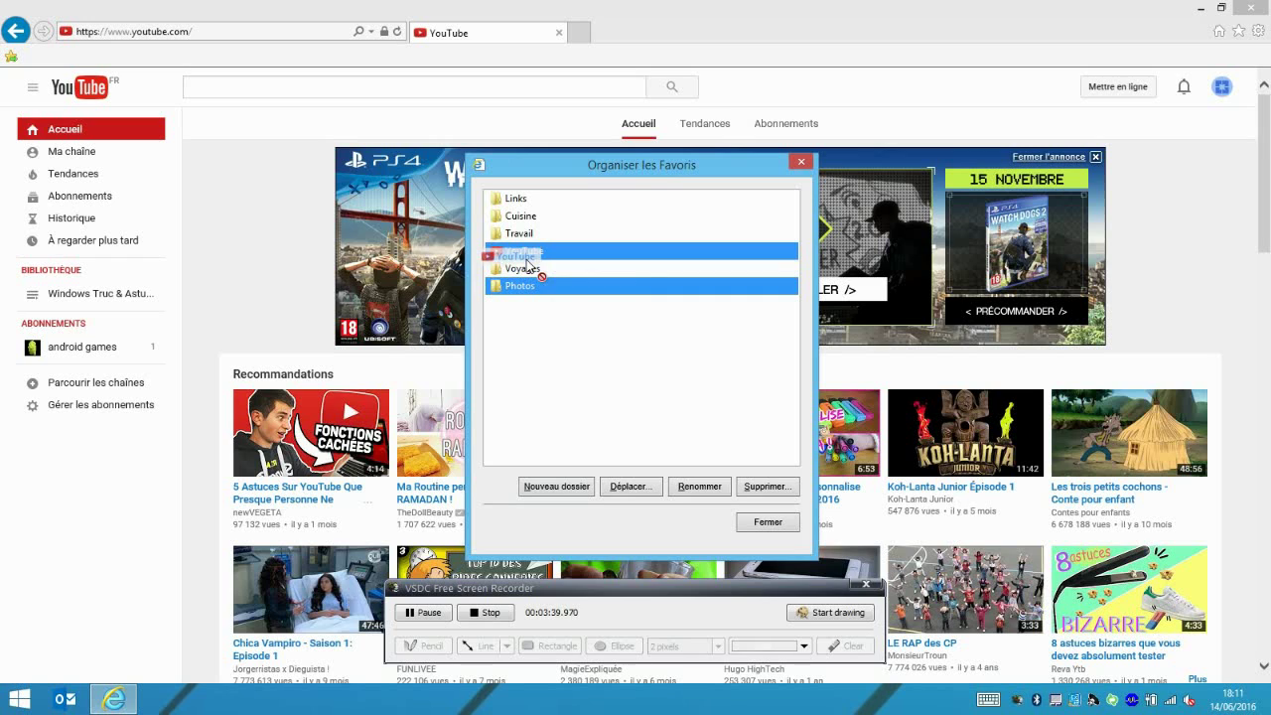
pyautogui.moveTo(527, 263)
pyautogui.mouseDown()
pyautogui.moveTo(501, 281)
pyautogui.moveTo(541, 276)
pyautogui.moveTo(522, 255)
pyautogui.moveTo(531, 277)
pyautogui.mouseUp()
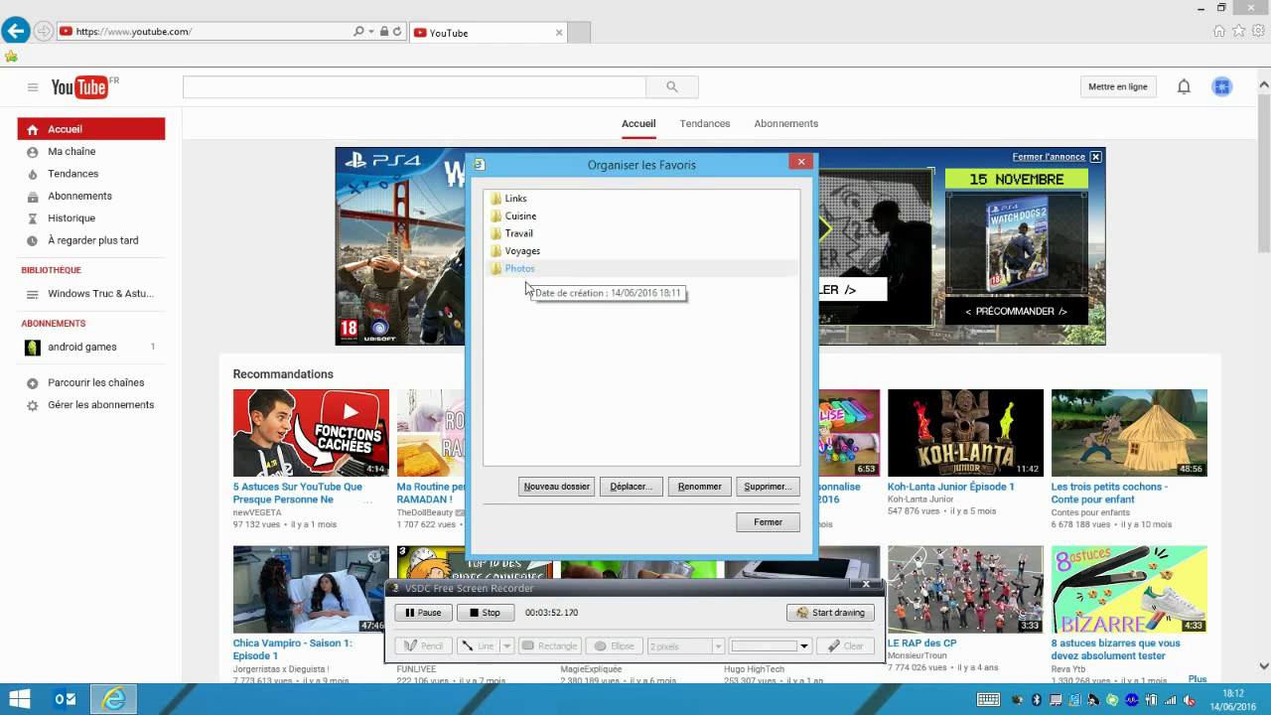
pyautogui.click(767, 522)
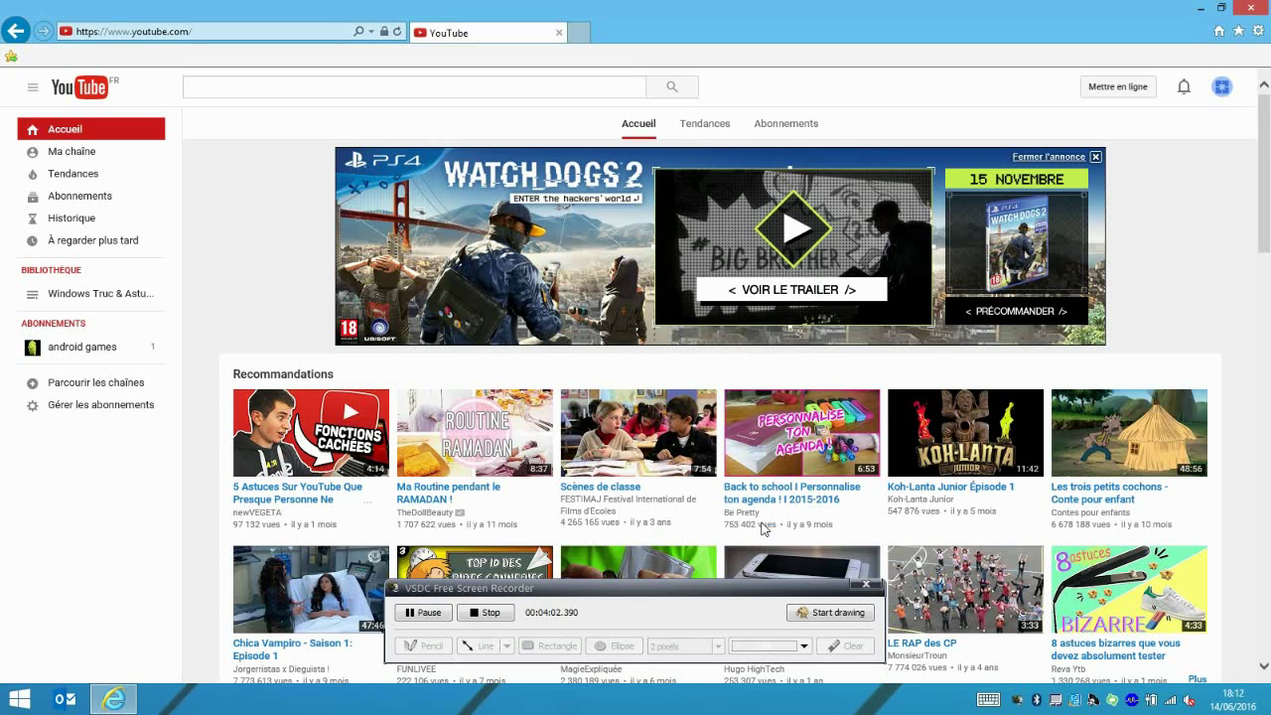
# Go to the website yahoo.fr in the current tab
pyautogui.click(213, 30)
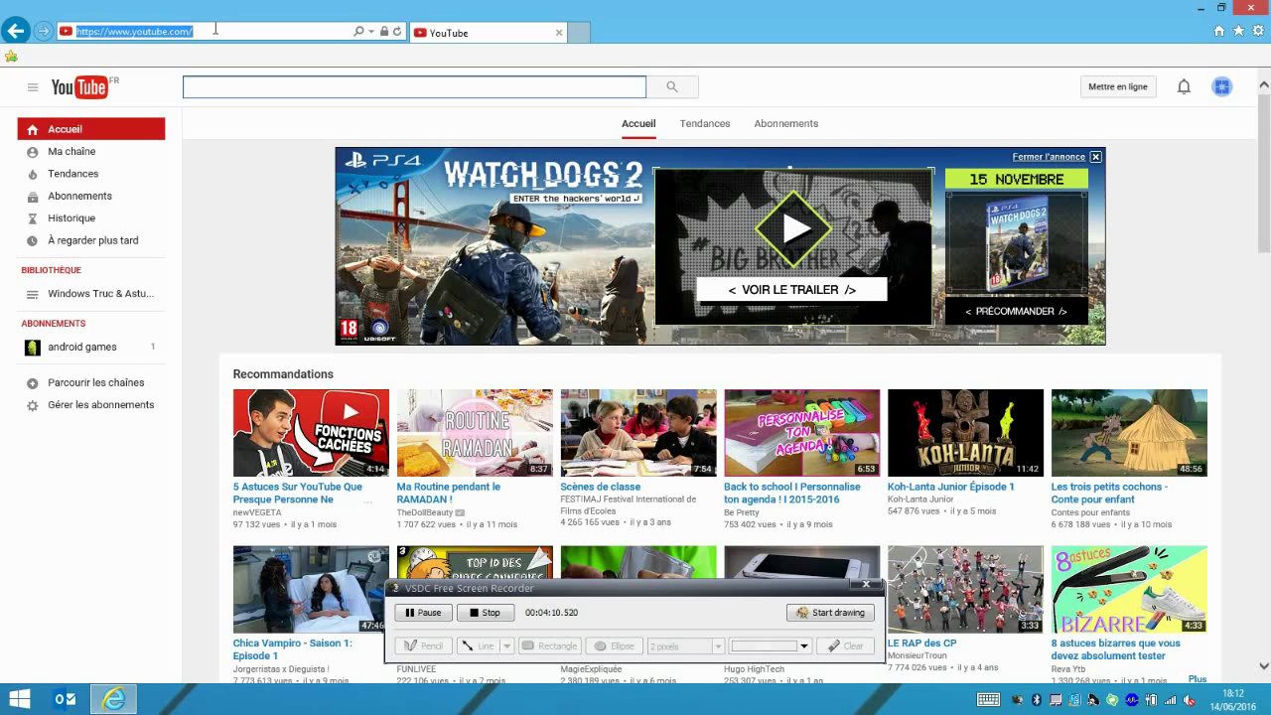
pyautogui.write('yah')
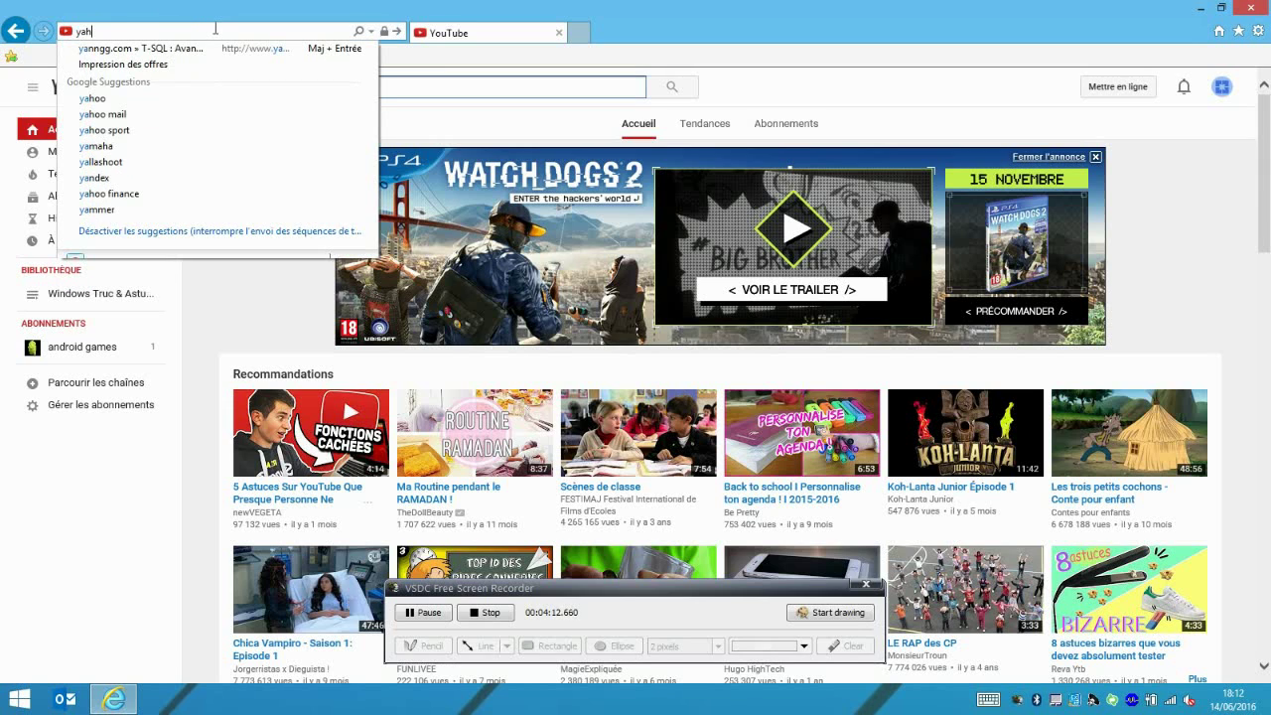
pyautogui.write('oo.fr')
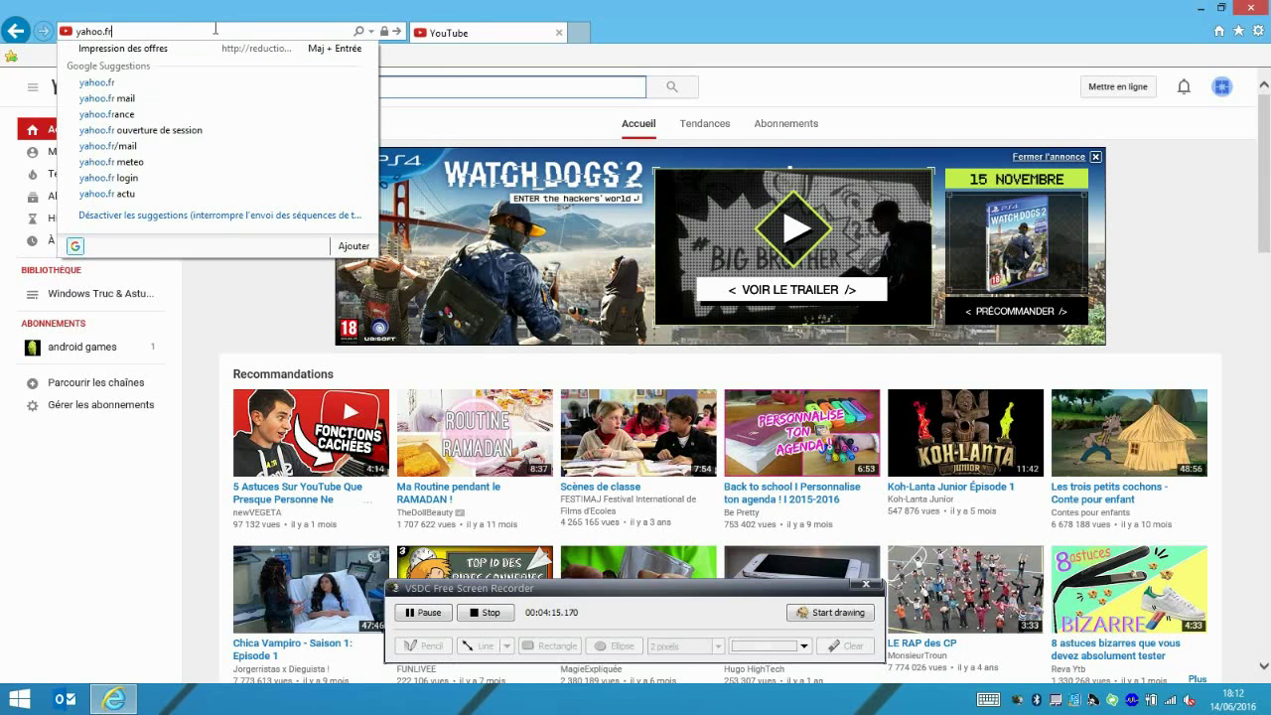
pyautogui.press('Return')
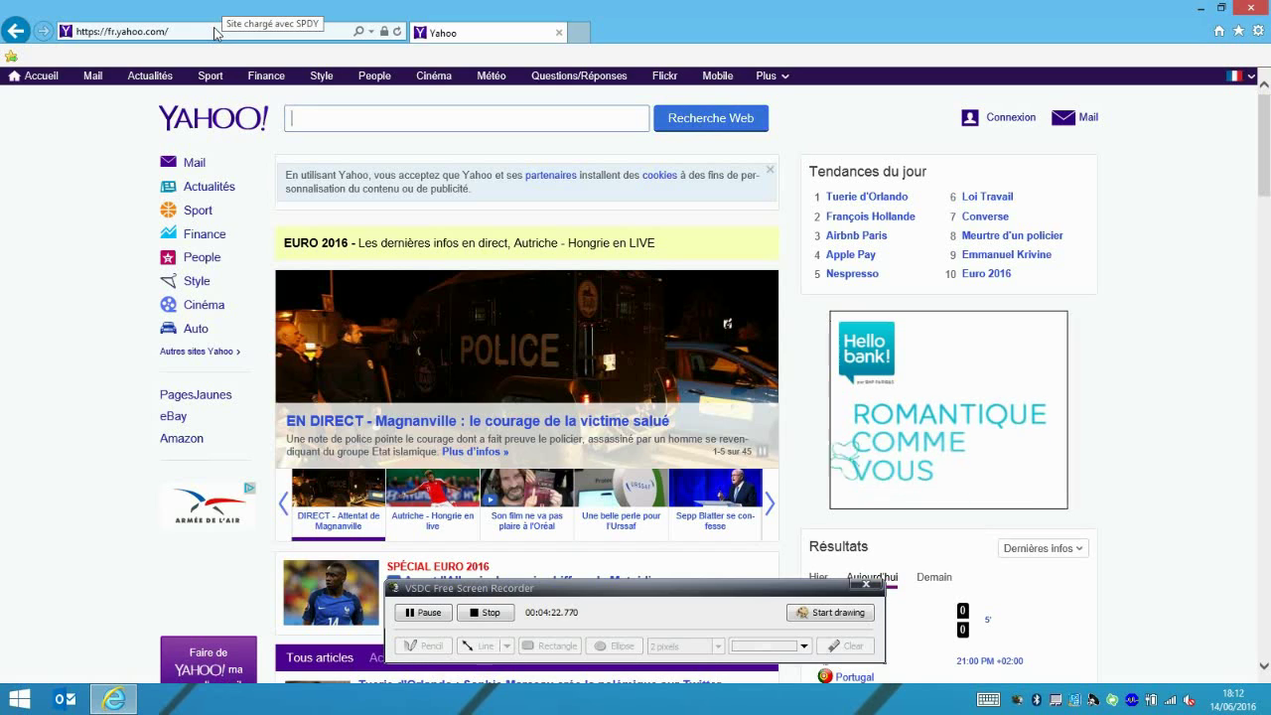
# Add the Yahoo page to the favorites under the name Yahoo in the Voyages folder
pyautogui.click(1241, 32)
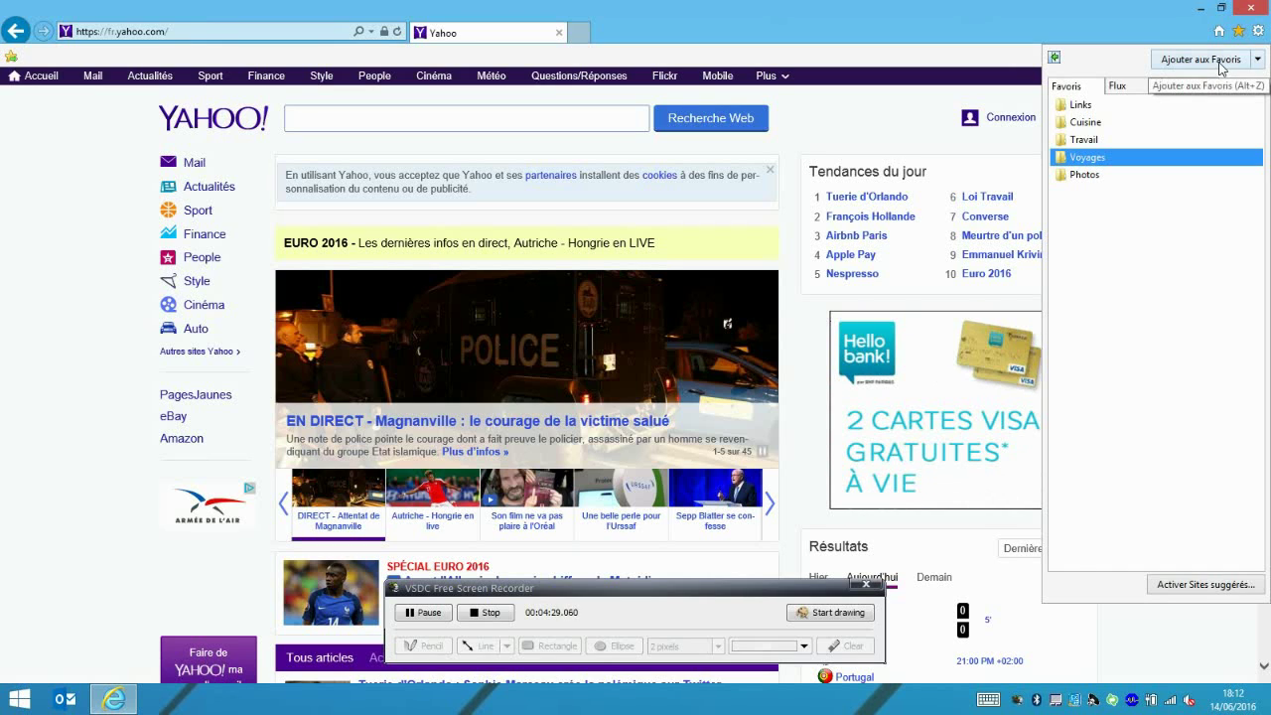
pyautogui.click(1218, 62)
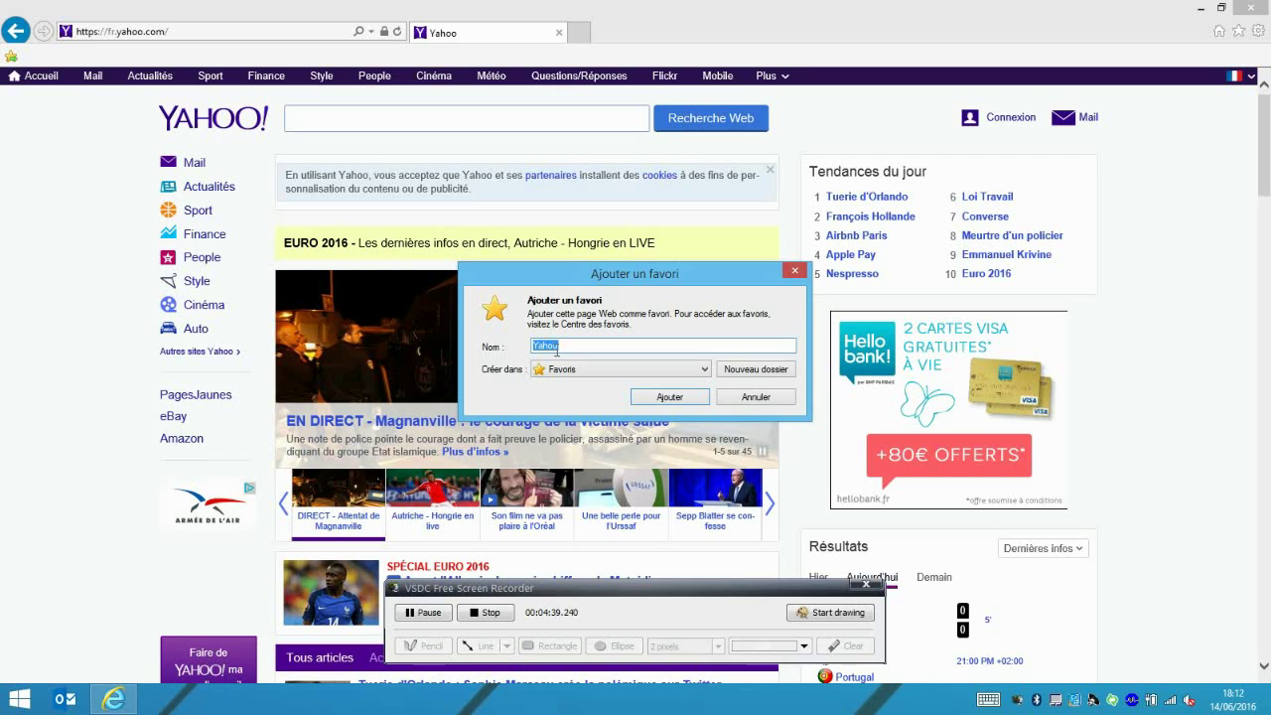
pyautogui.click(589, 369)
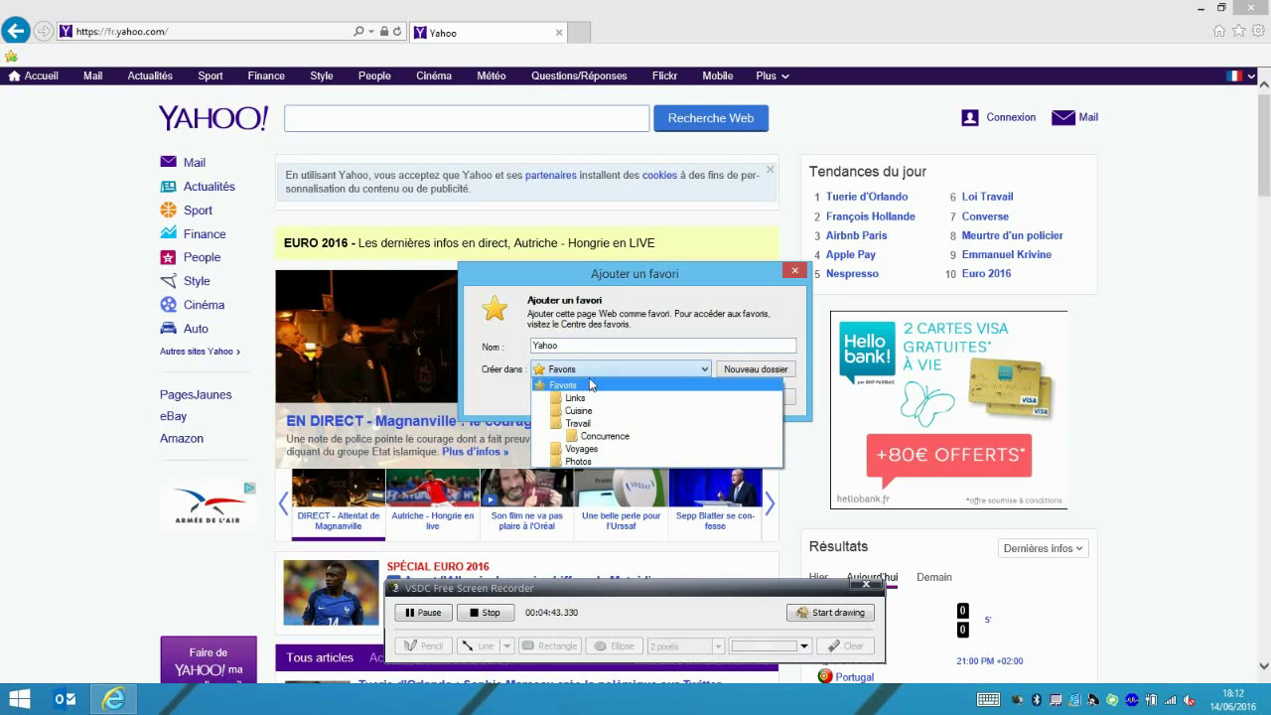
pyautogui.click(593, 449)
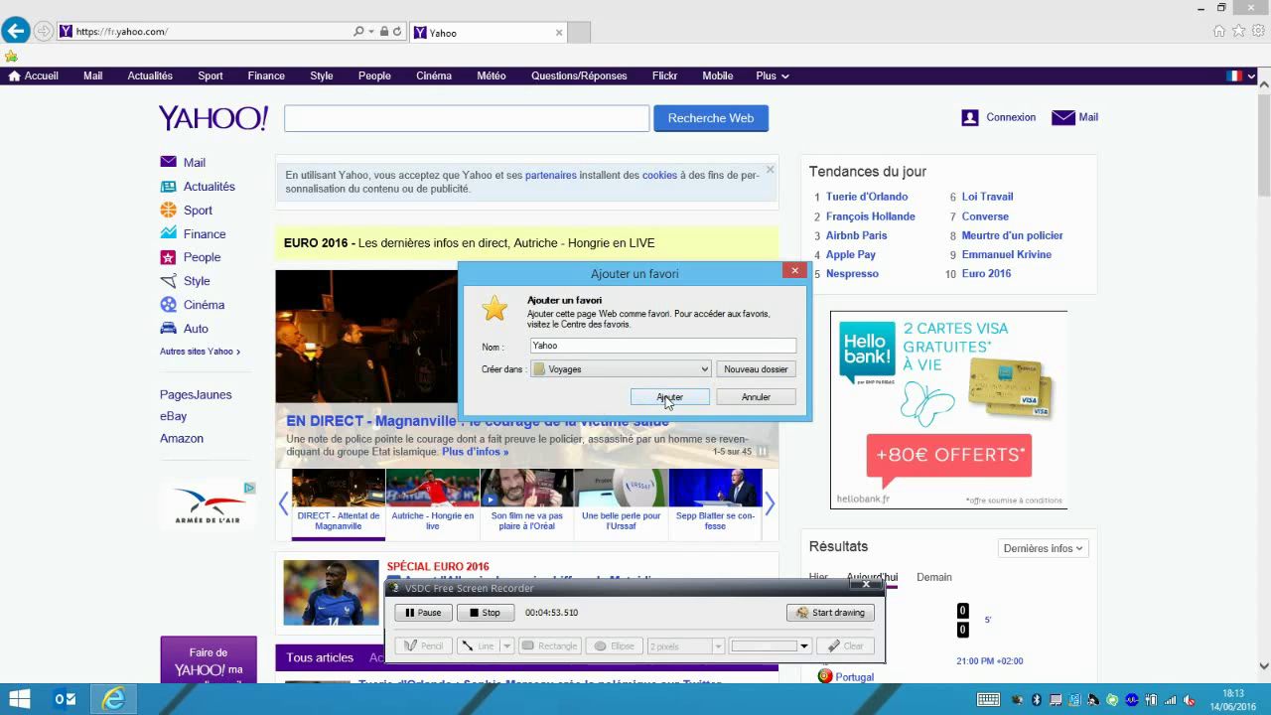
pyautogui.click(667, 398)
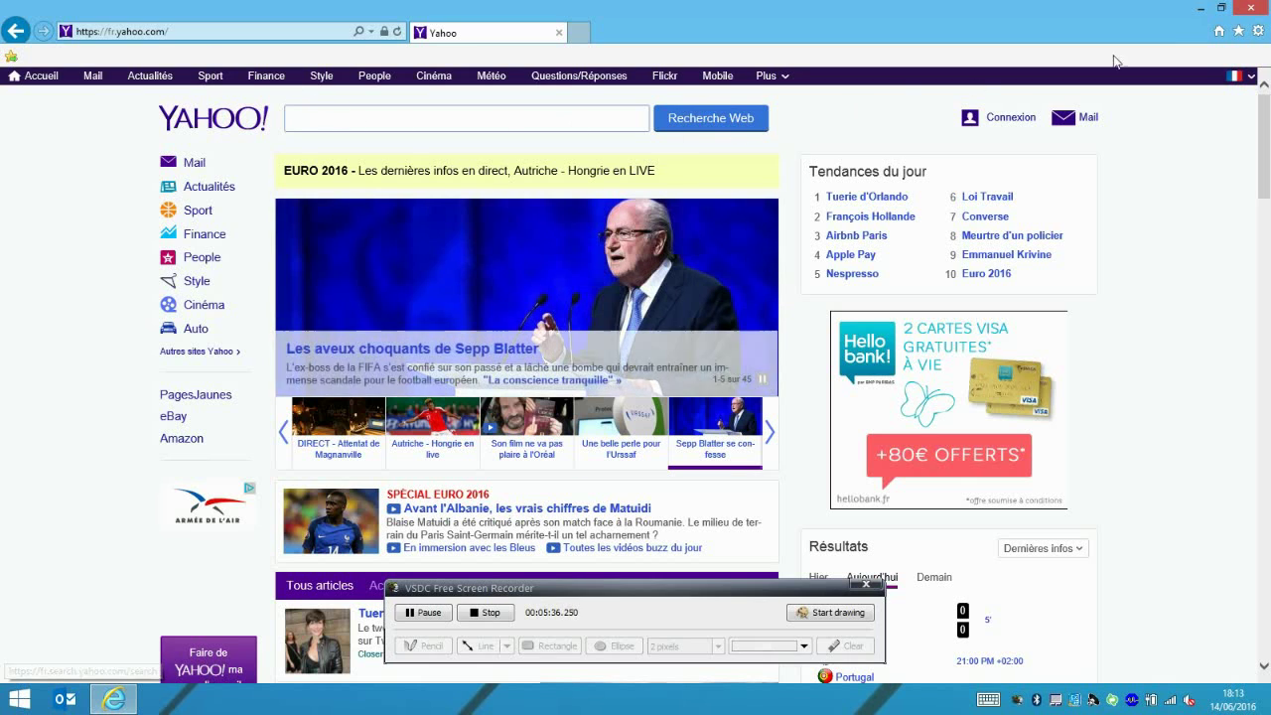
# Add the Yahoo page to the favorites again, this time in the Links folder
pyautogui.click(1239, 34)
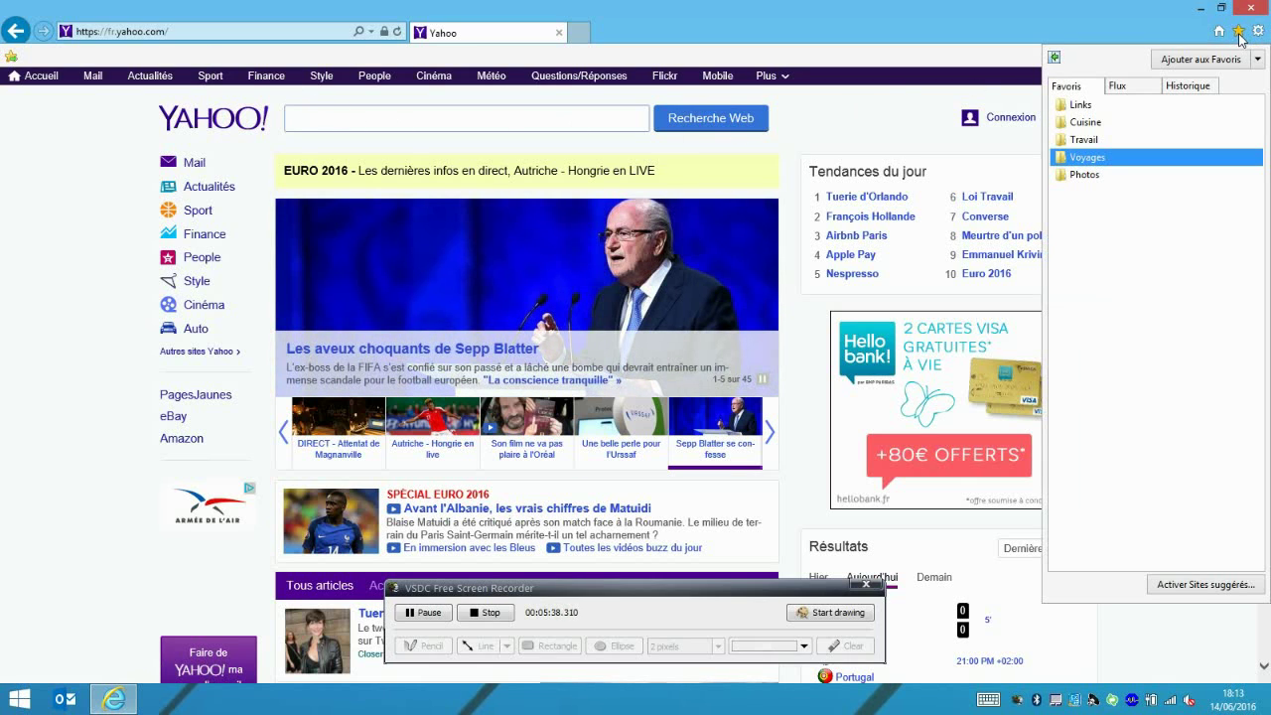
pyautogui.click(1188, 62)
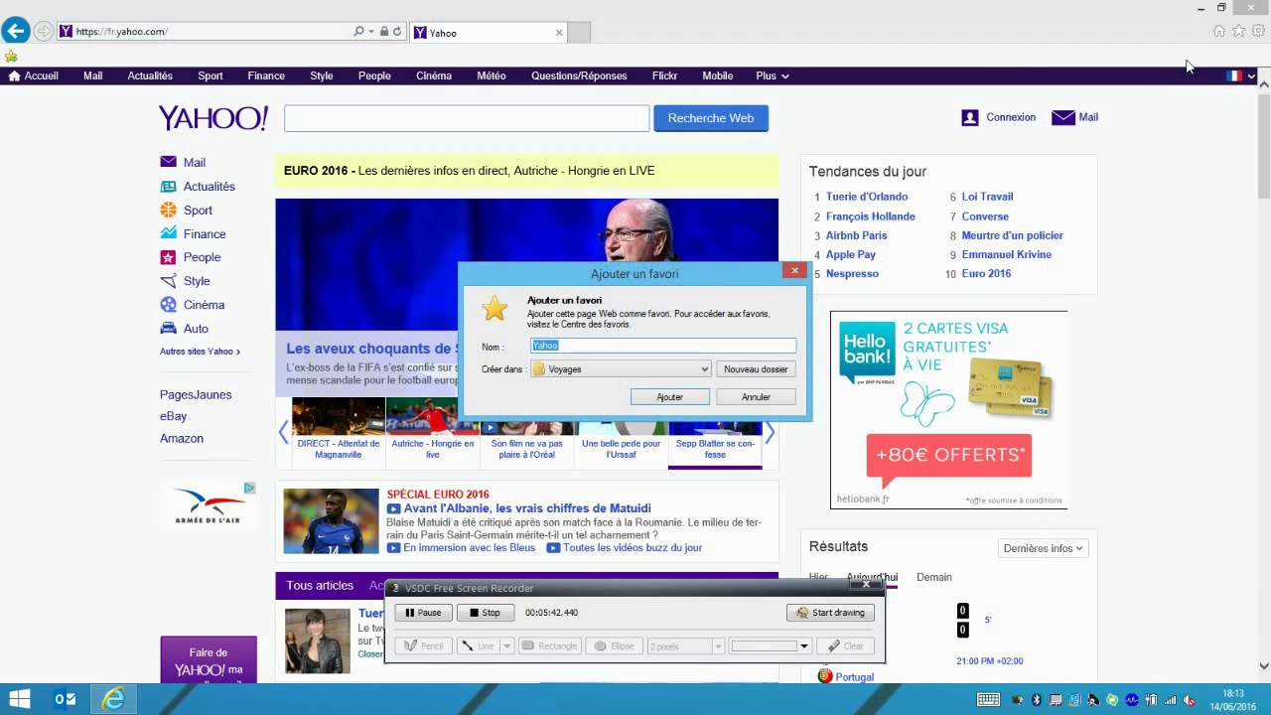
pyautogui.click(628, 374)
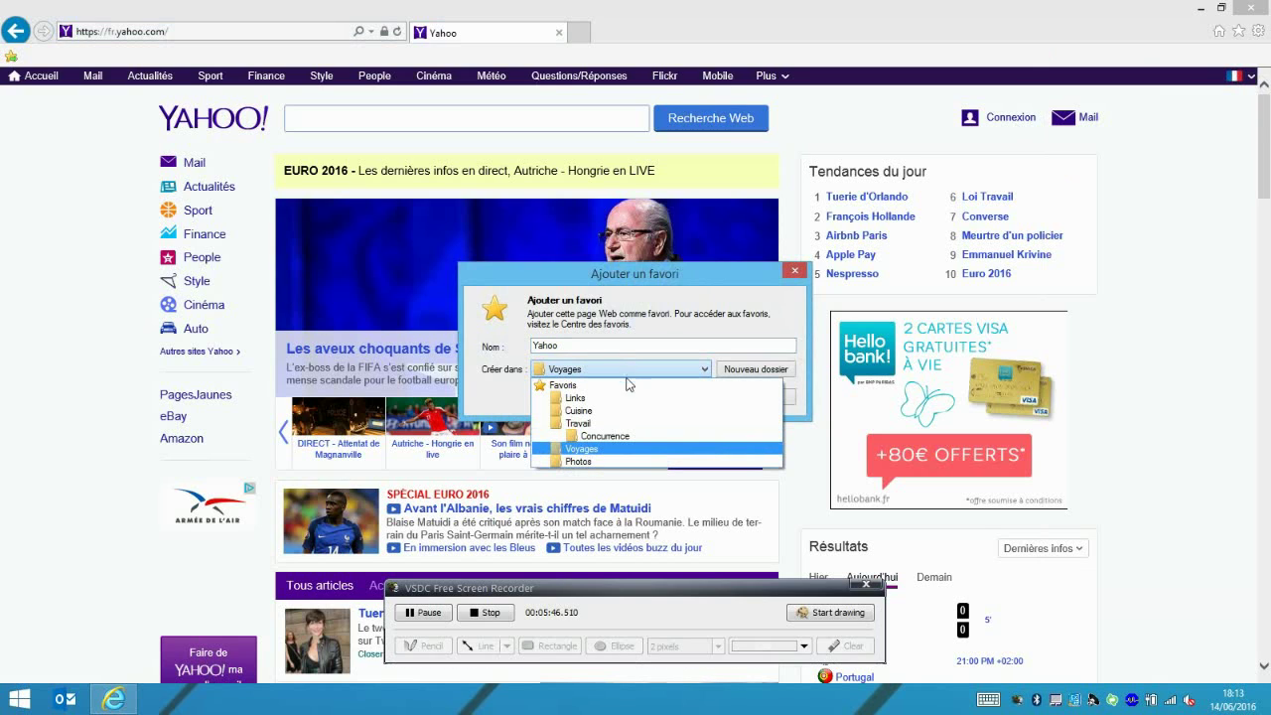
pyautogui.click(626, 399)
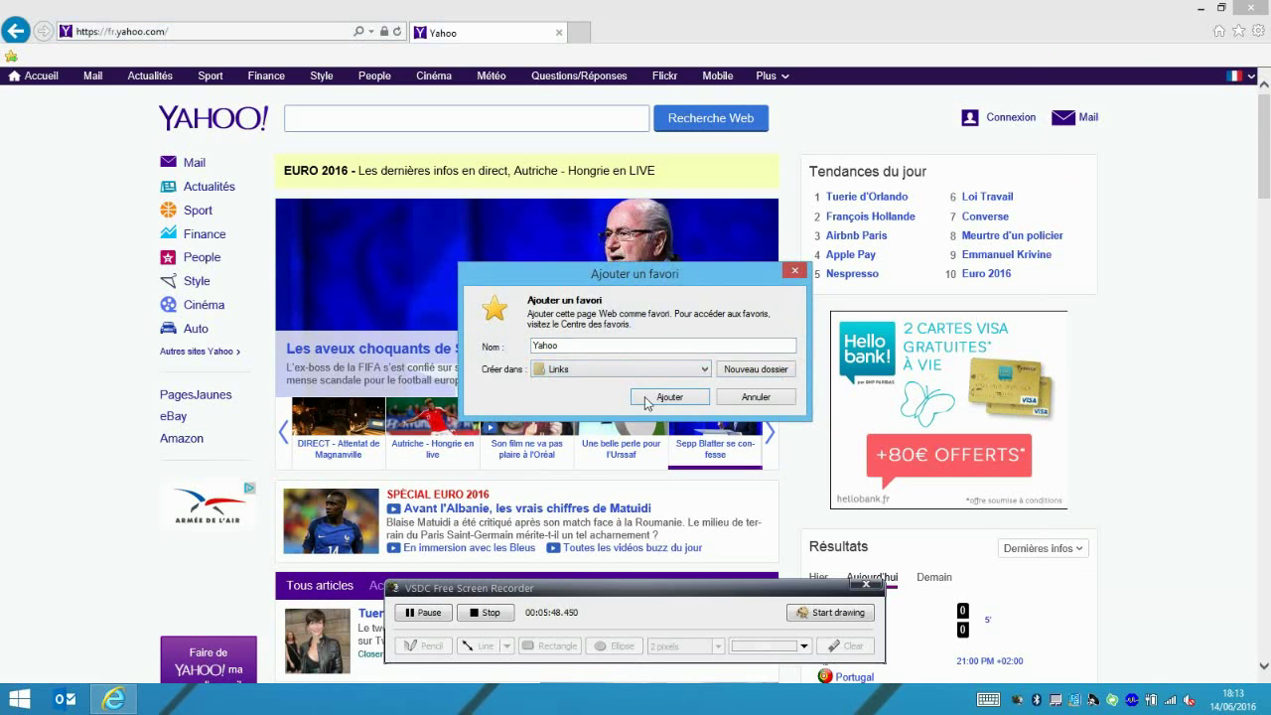
pyautogui.click(655, 399)
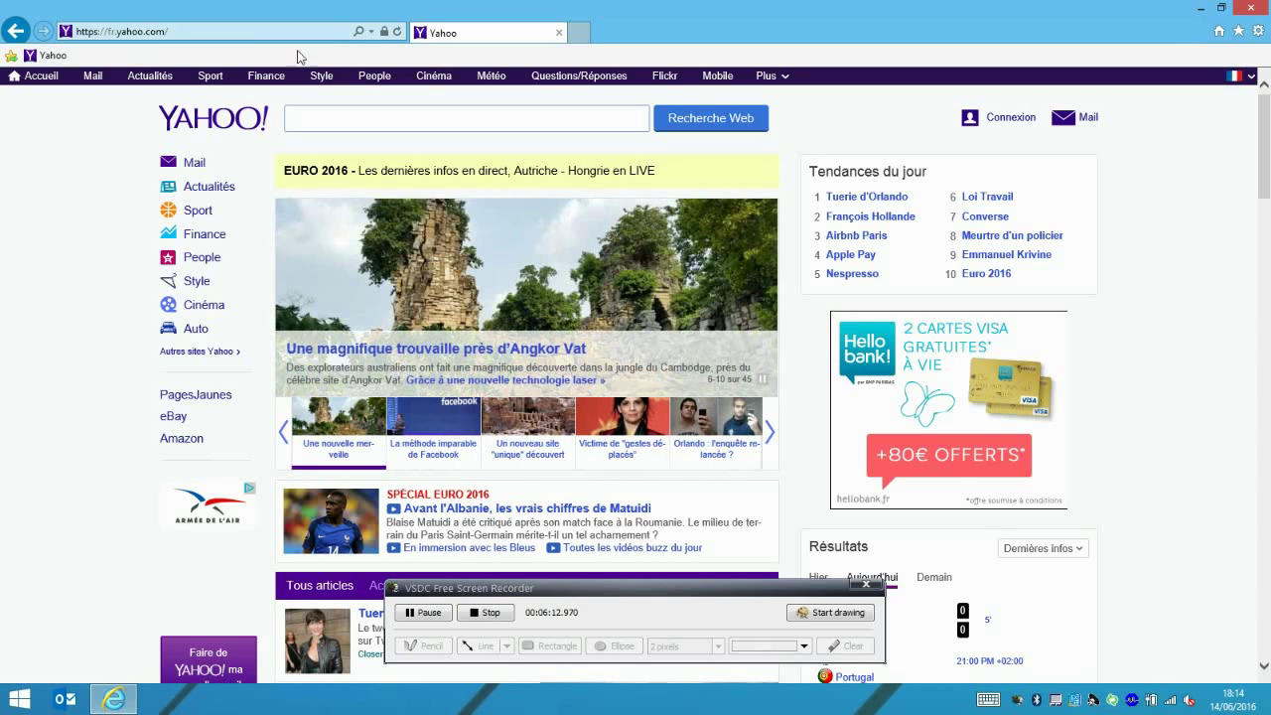
# Delete the Yahoo favorite from the Voyages folder
pyautogui.click(1238, 32)
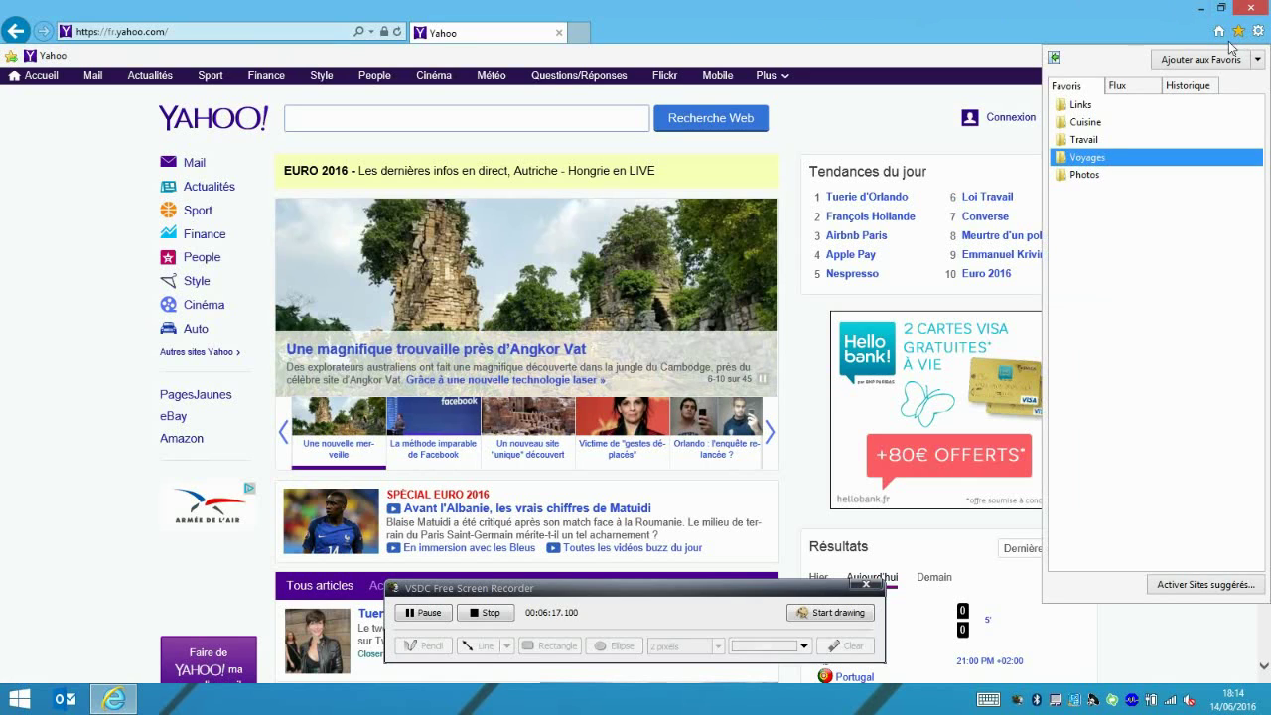
pyautogui.click(1085, 159)
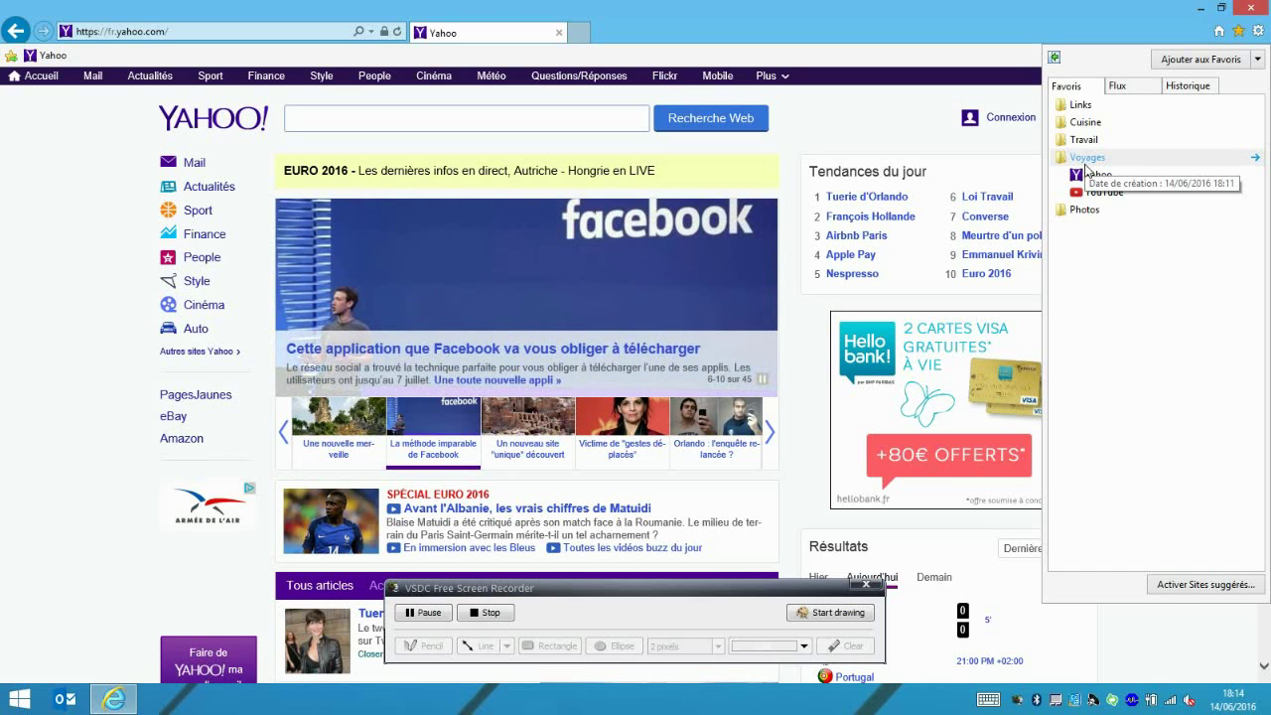
pyautogui.rightClick(1095, 177)
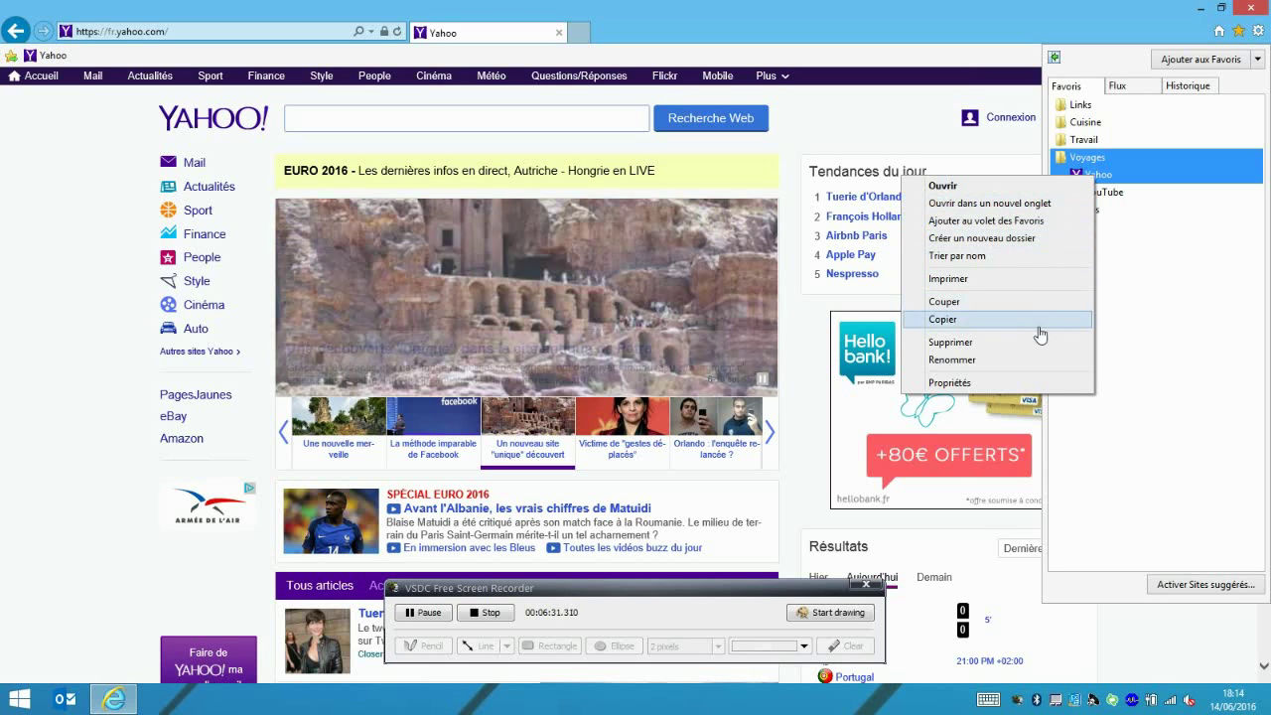
pyautogui.click(1029, 344)
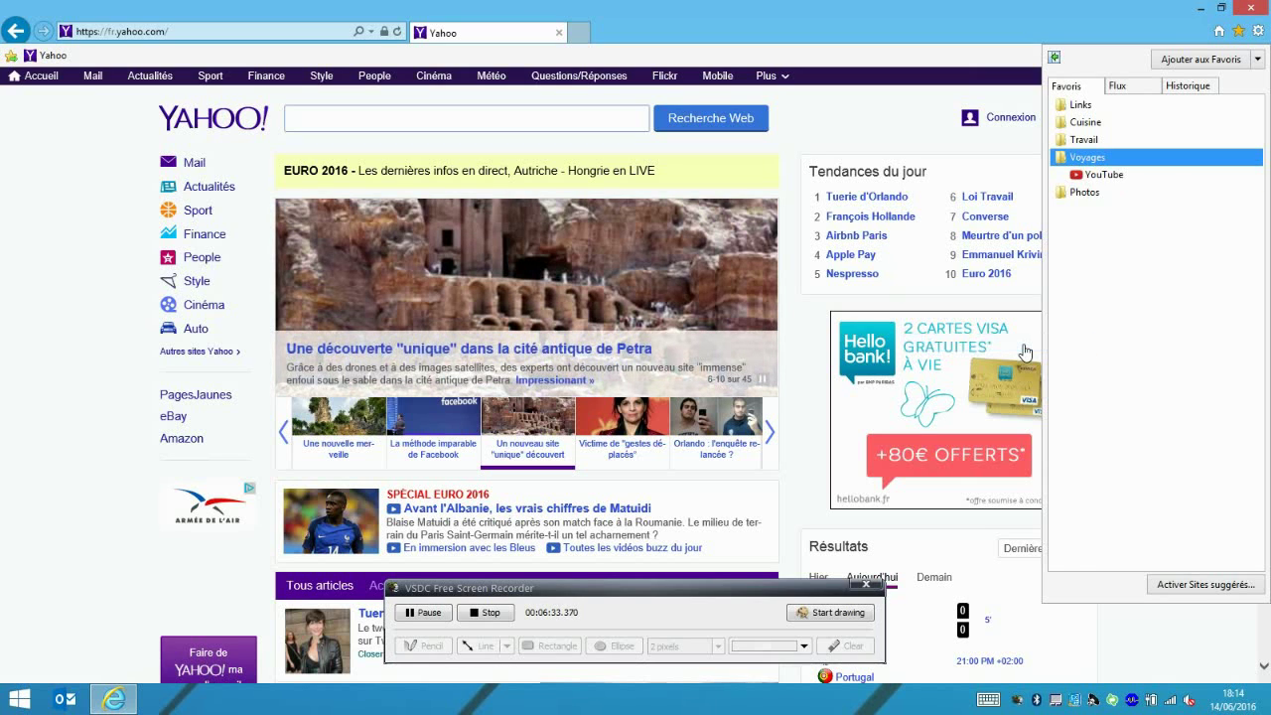